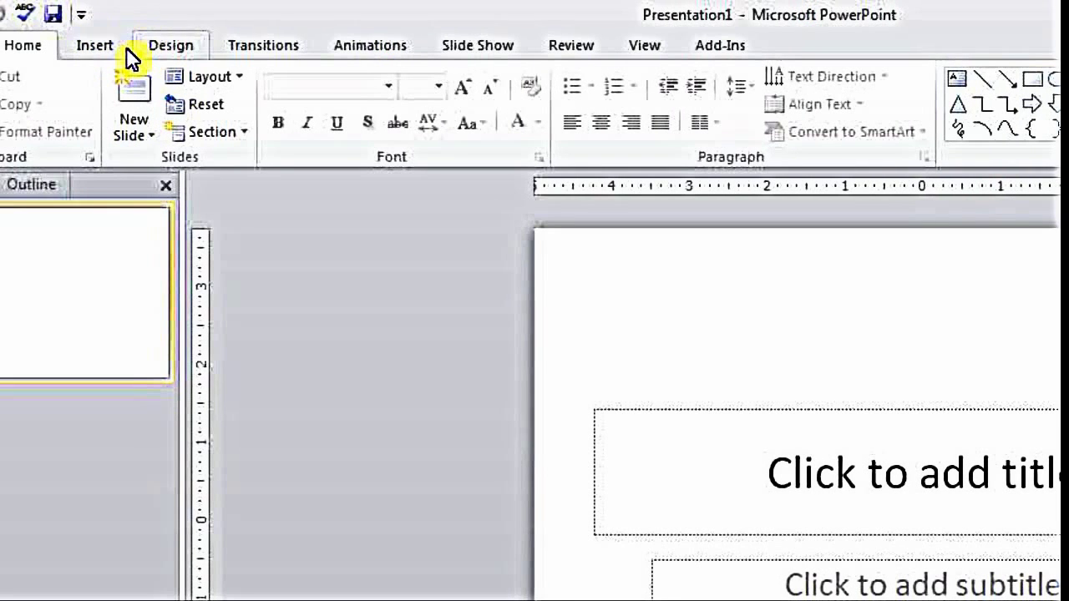
# - Browse the Insert and Design tabs and the Themes gallery without applying a theme, ending on Transitions
pyautogui.click(98, 48)
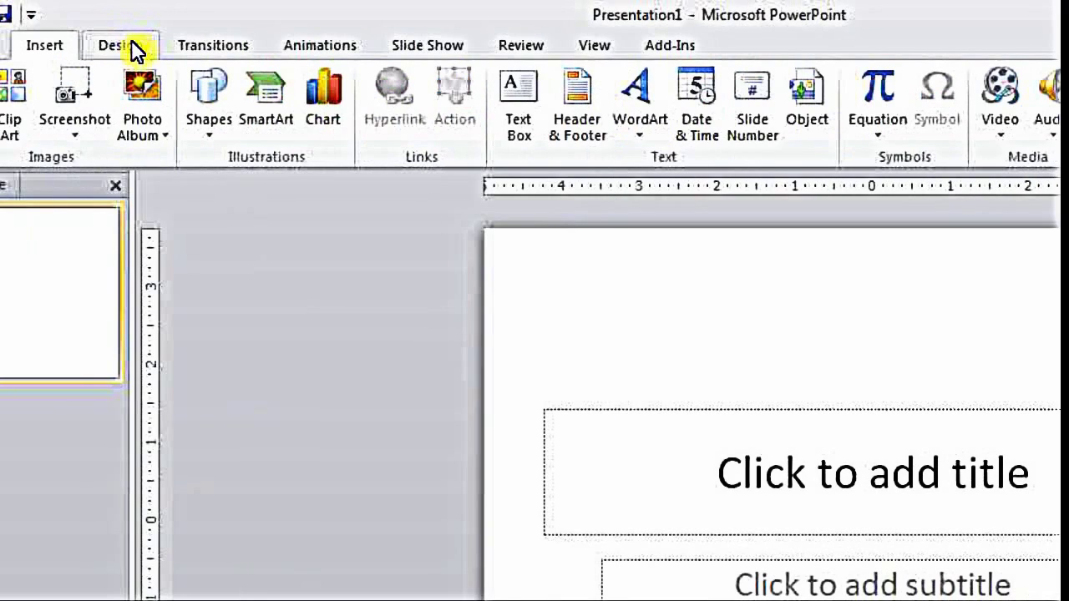
pyautogui.click(134, 48)
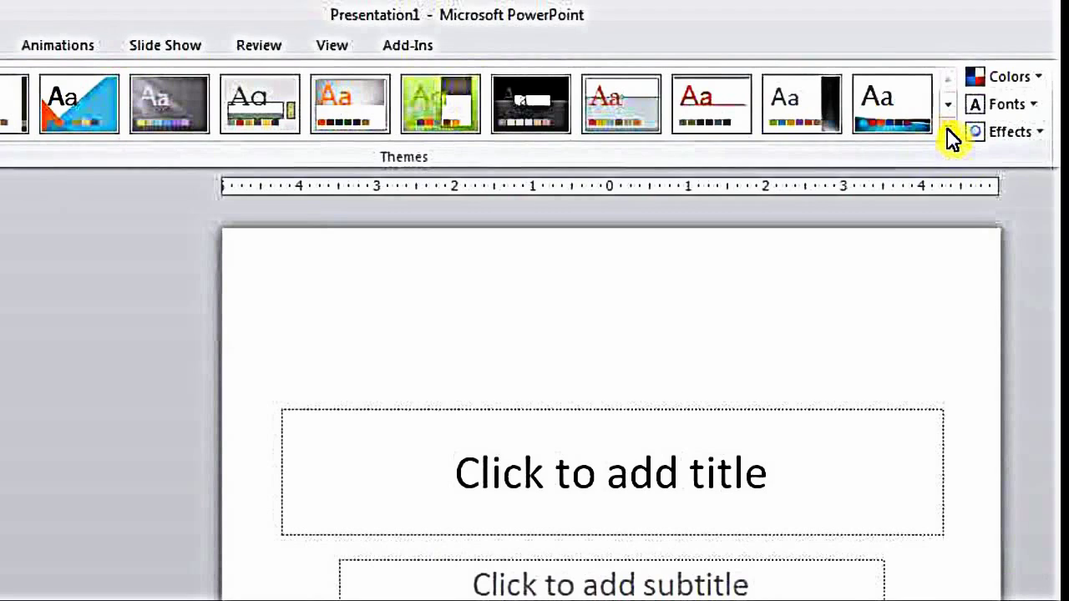
pyautogui.click(950, 132)
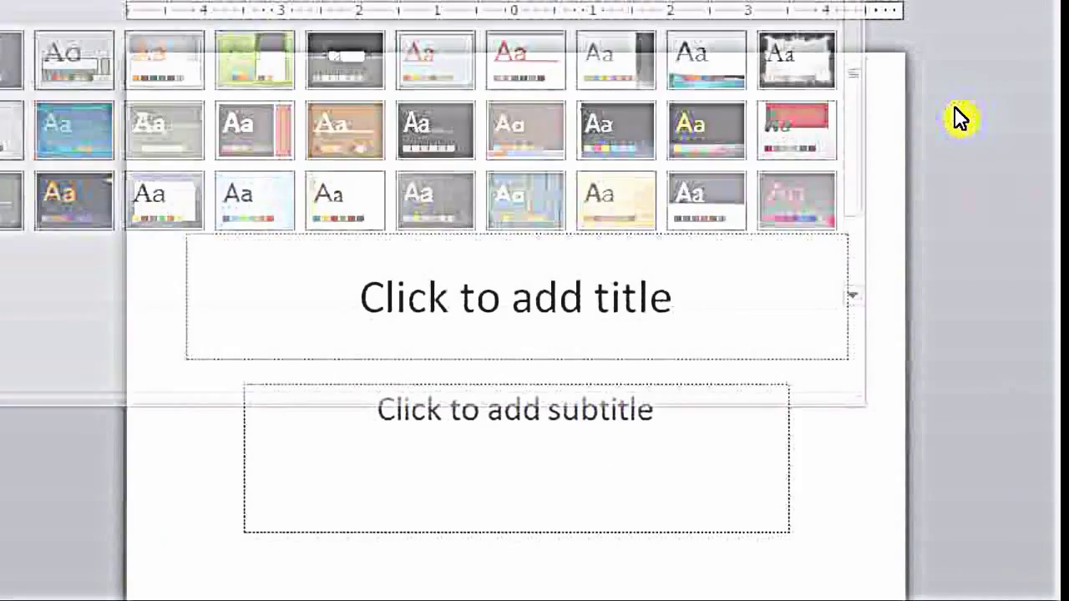
pyautogui.click(959, 117)
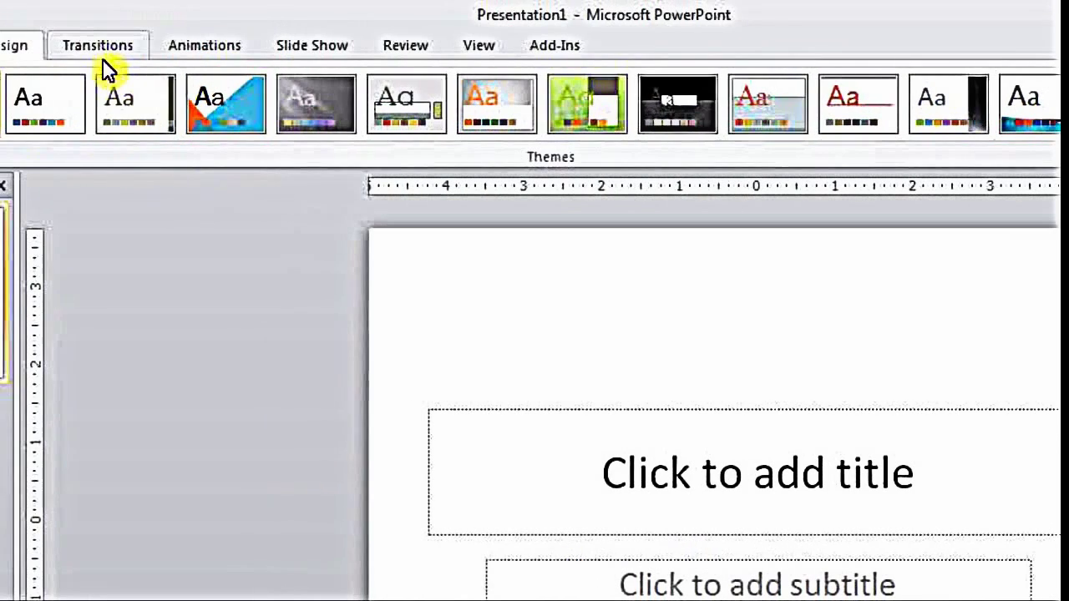
pyautogui.click(100, 46)
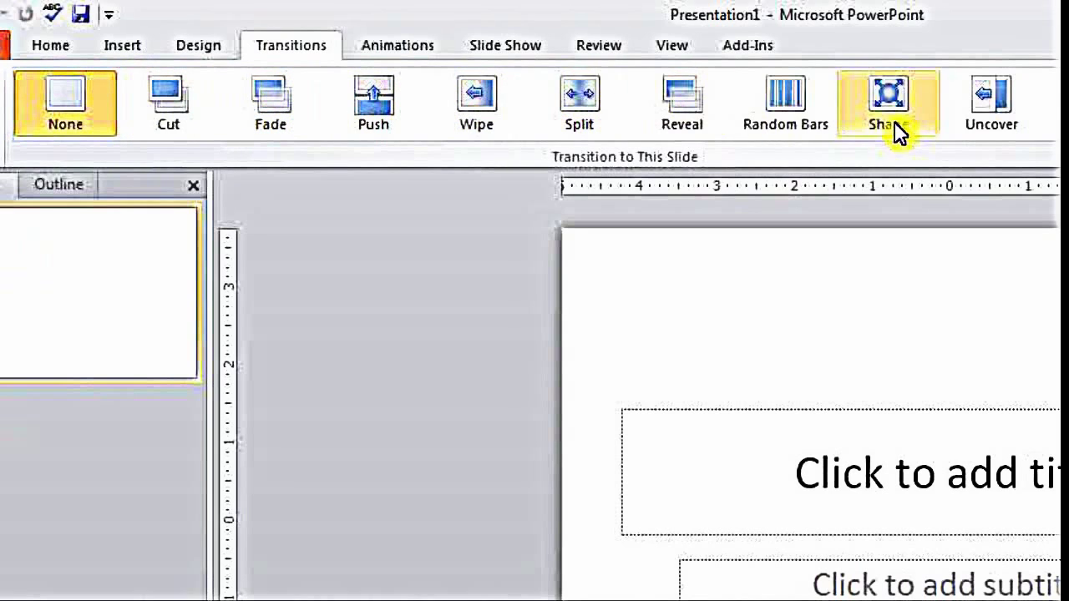
# - With the title placeholder selected, browse the Animations gallery and close it without applying an effect
pyautogui.click(359, 43)
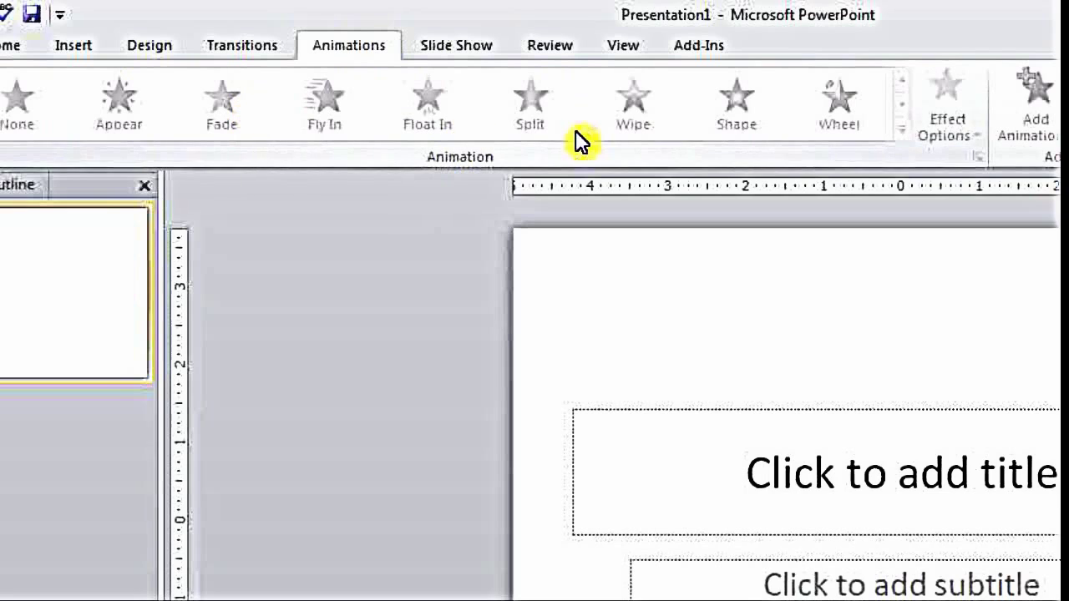
pyautogui.click(759, 464)
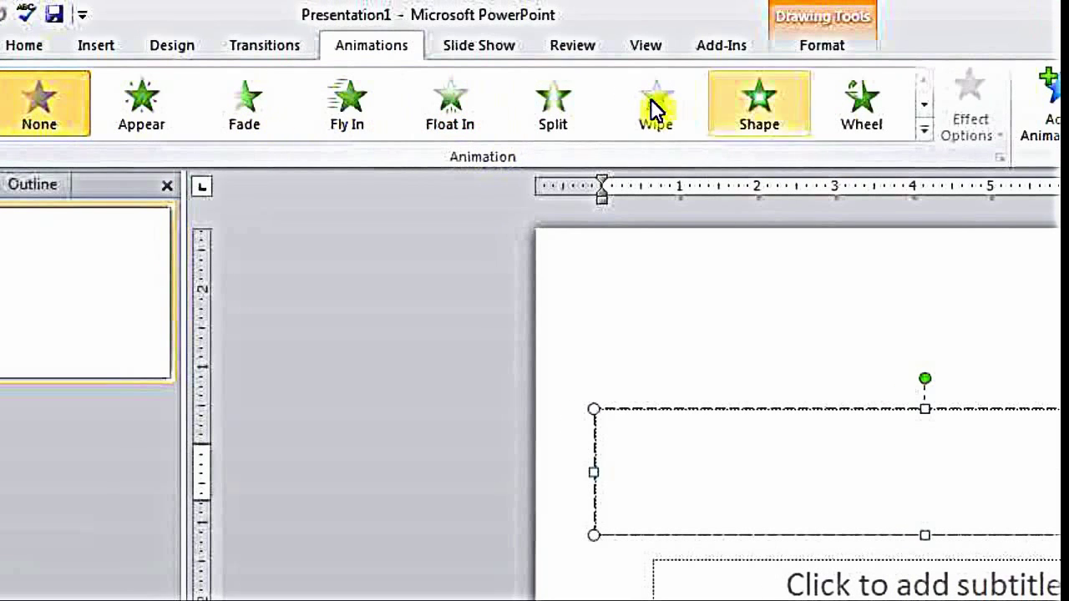
pyautogui.click(925, 130)
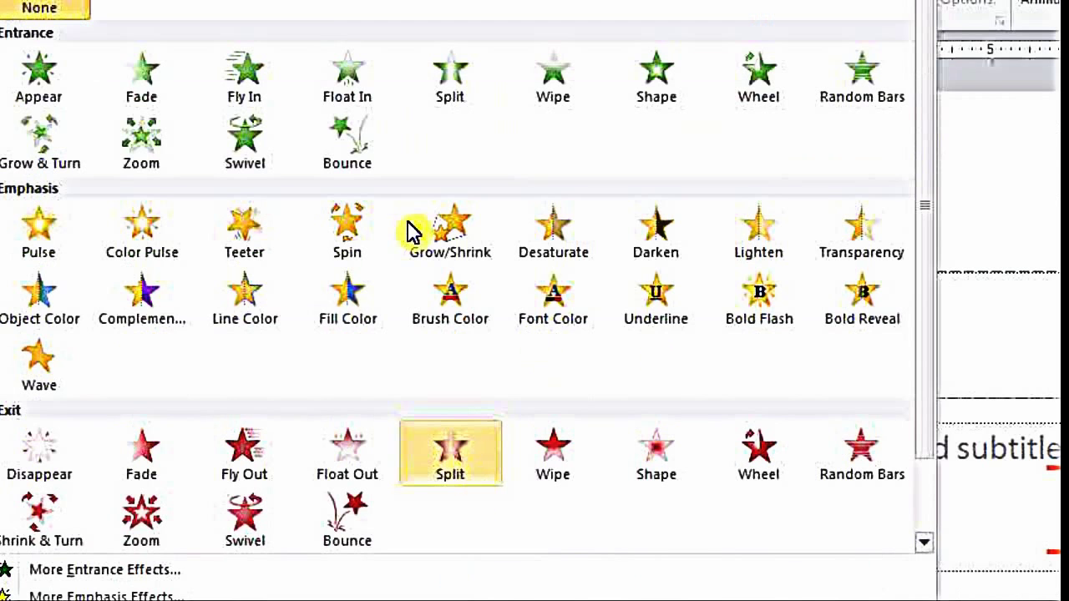
pyautogui.press('Escape')
# - Look through the Slide Show, Review, View and Format tabs, then deselect the title
pyautogui.click(425, 45)
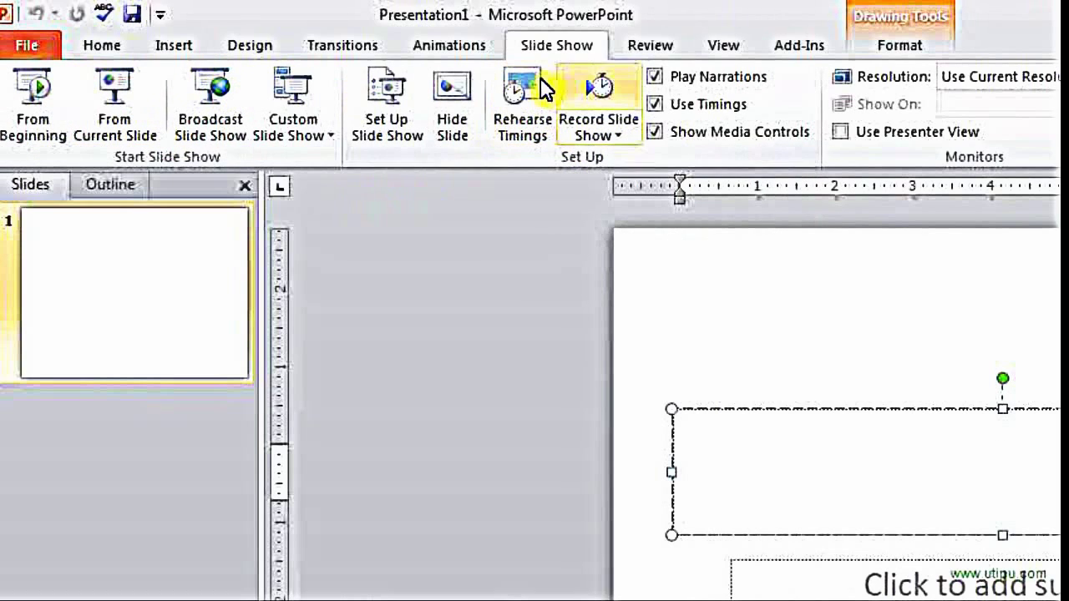
pyautogui.click(644, 47)
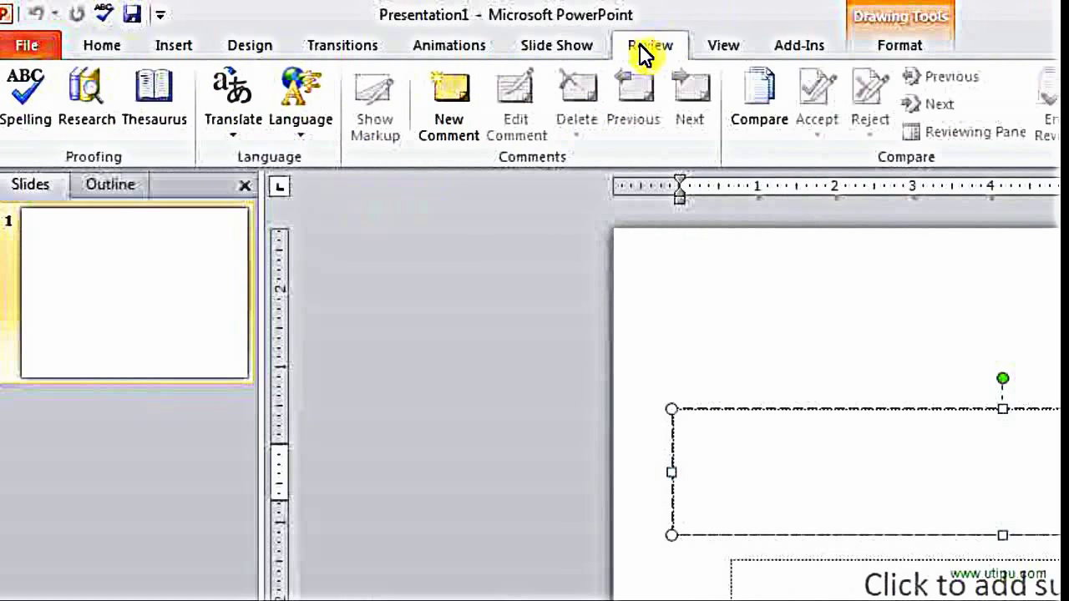
pyautogui.click(712, 50)
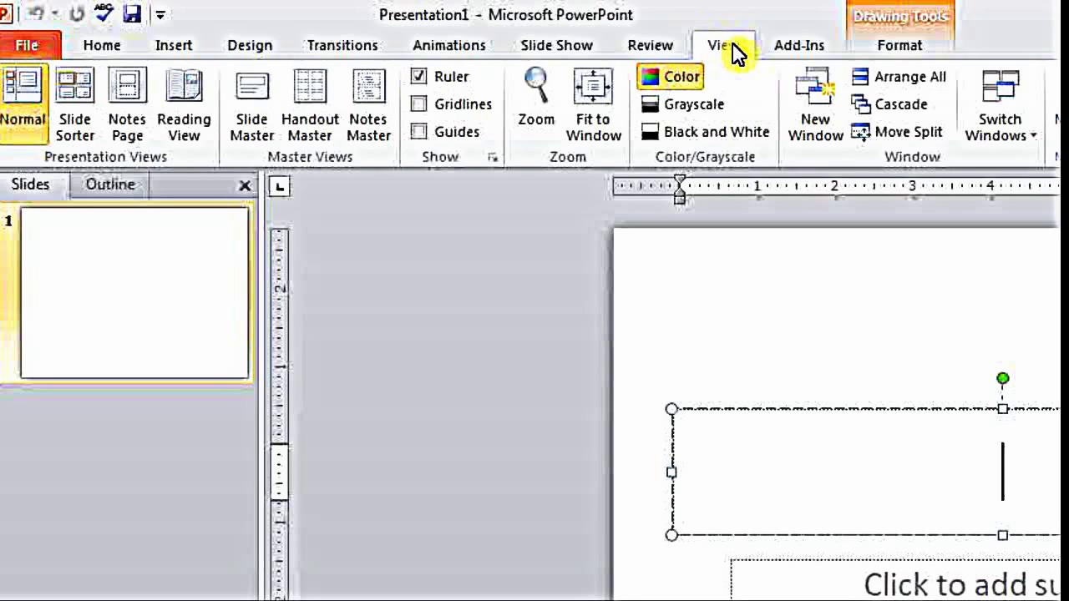
pyautogui.click(903, 48)
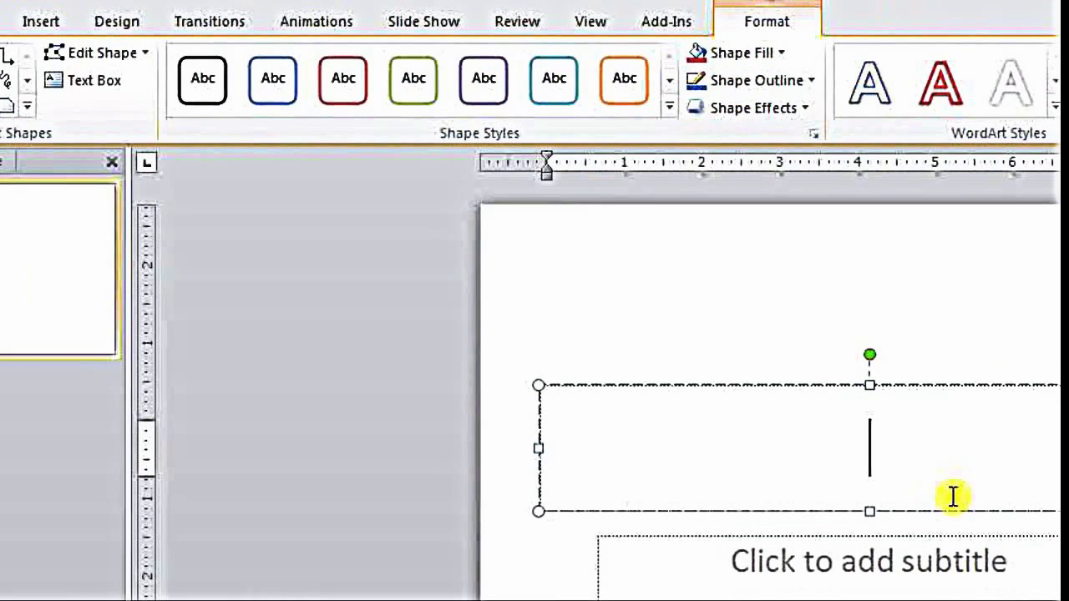
pyautogui.click(969, 360)
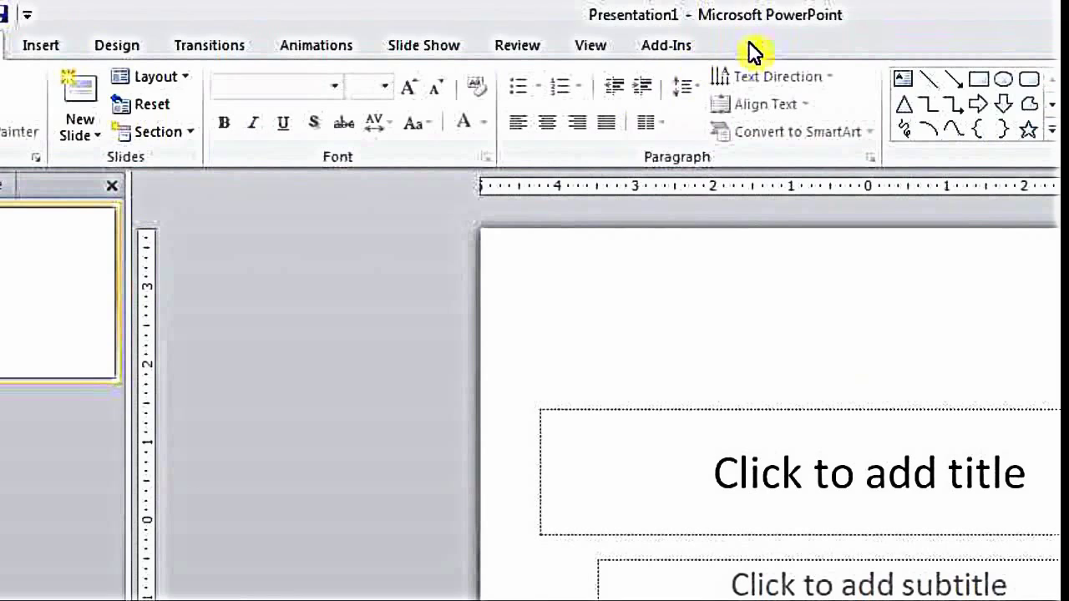
# - Put the cursor in the empty title placeholder and show the Home tab's Font and Paragraph groups
pyautogui.click(638, 466)
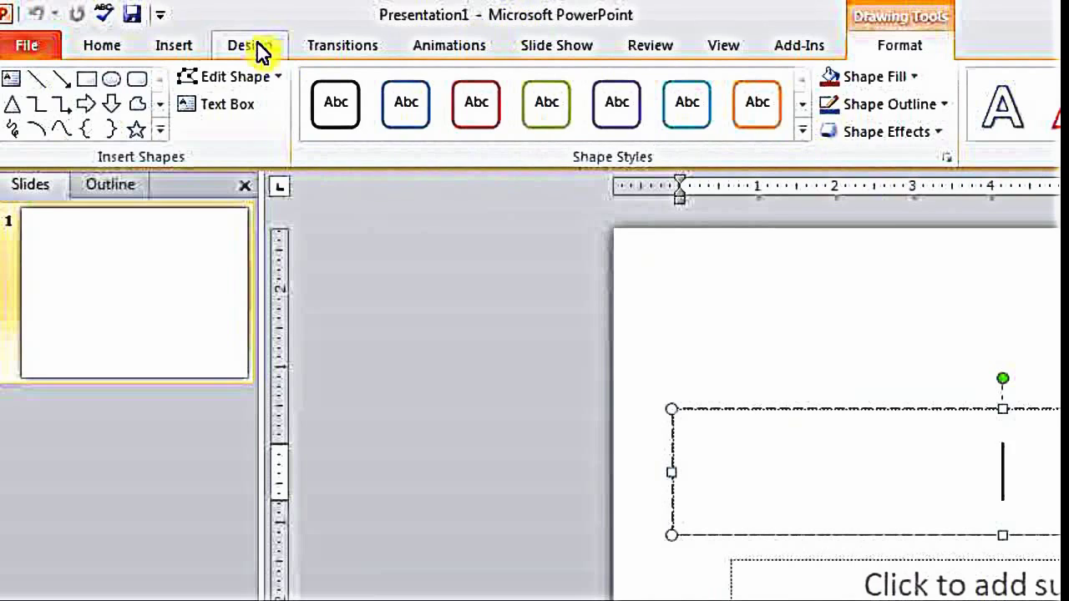
pyautogui.click(126, 43)
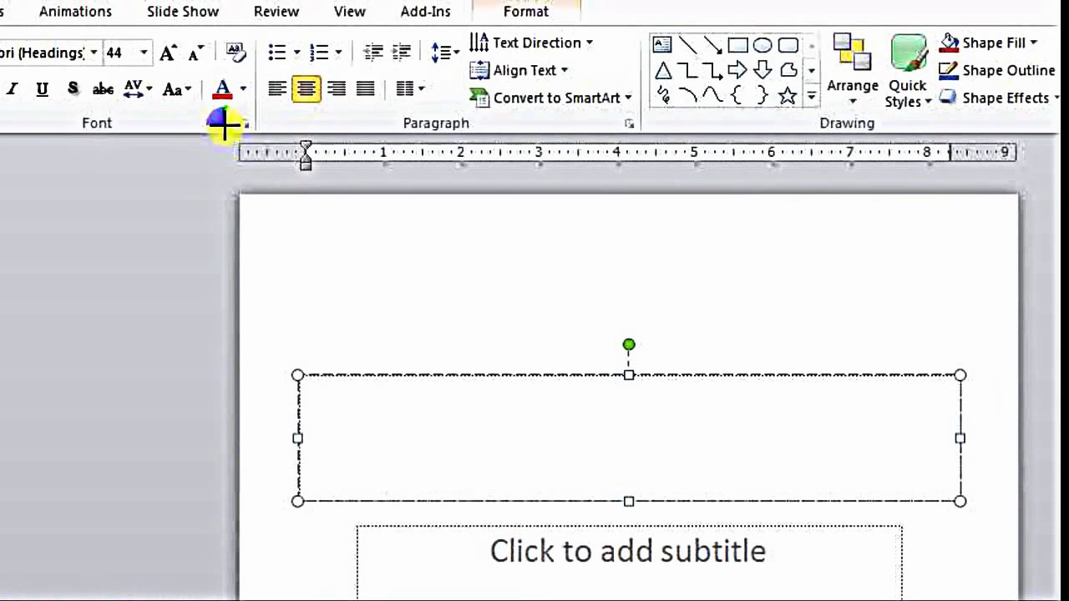
pyautogui.moveTo(224, 124)
pyautogui.mouseDown()
pyautogui.moveTo(248, 119)
pyautogui.moveTo(229, 107)
pyautogui.moveTo(225, 121)
pyautogui.mouseUp()
pyautogui.moveTo(628, 110); pyautogui.dragTo(618, 117)
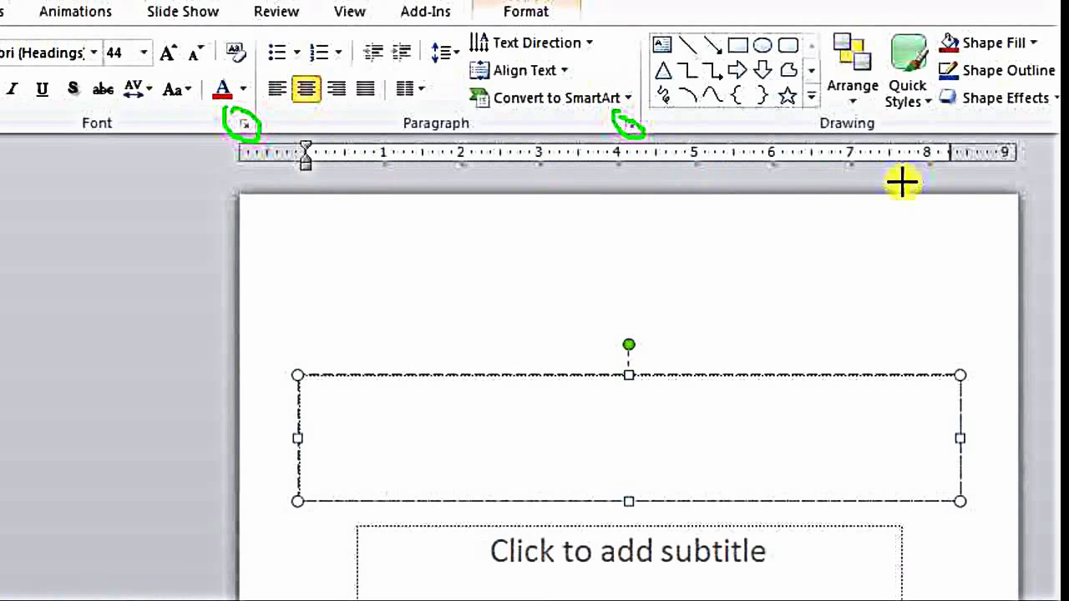
pyautogui.moveTo(954, 108)
pyautogui.mouseDown()
pyautogui.moveTo(952, 131)
pyautogui.moveTo(963, 119)
pyautogui.moveTo(955, 108)
pyautogui.mouseUp()
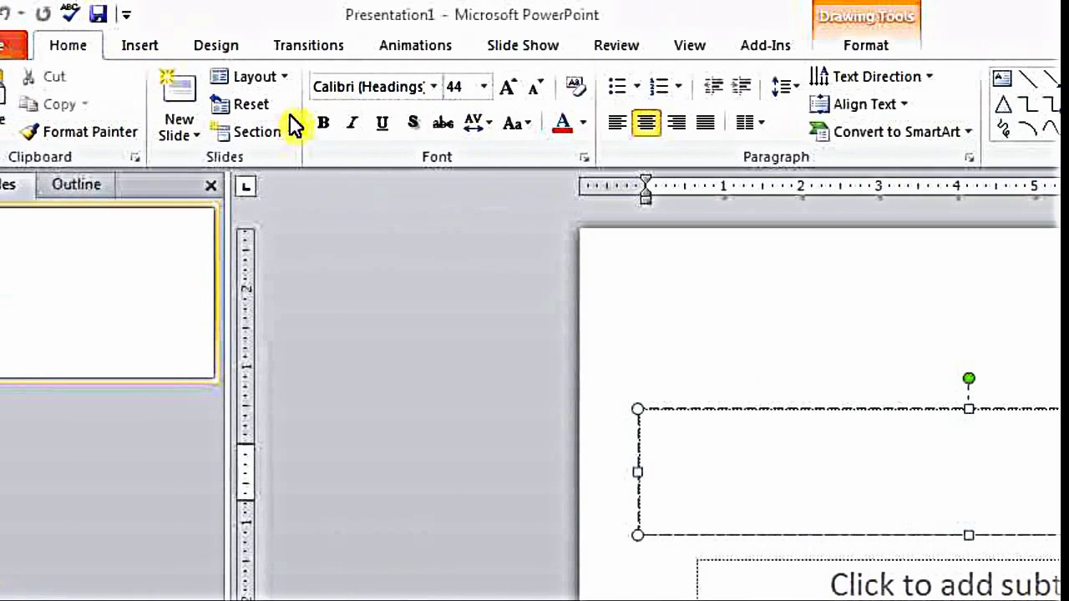
# - Type 'Stage' as the title, then review the Font dialog's tabs and close it unchanged
pyautogui.click(797, 467)
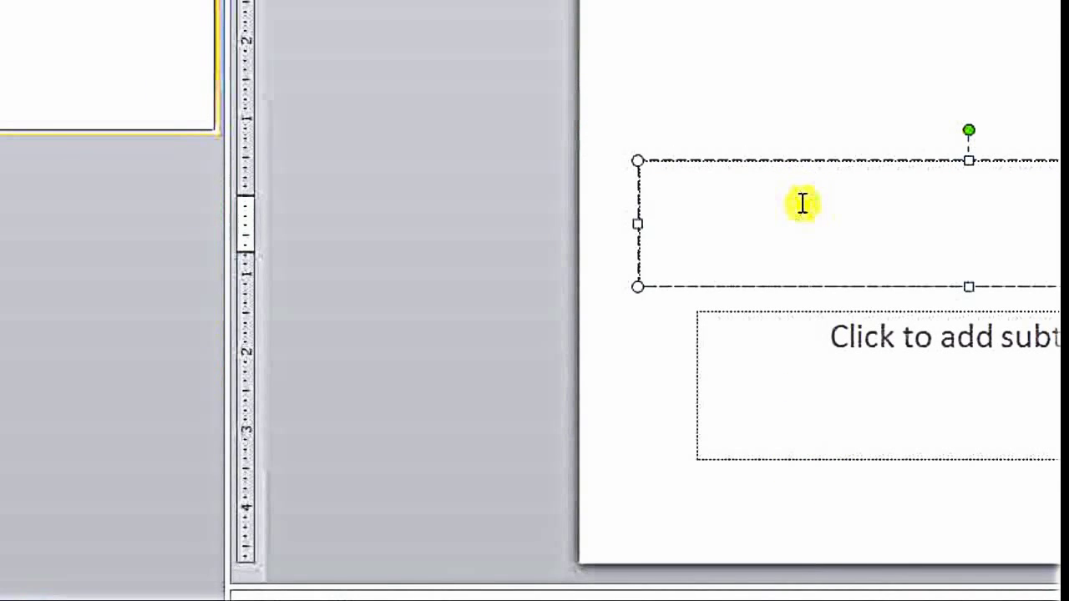
pyautogui.write('Stage')
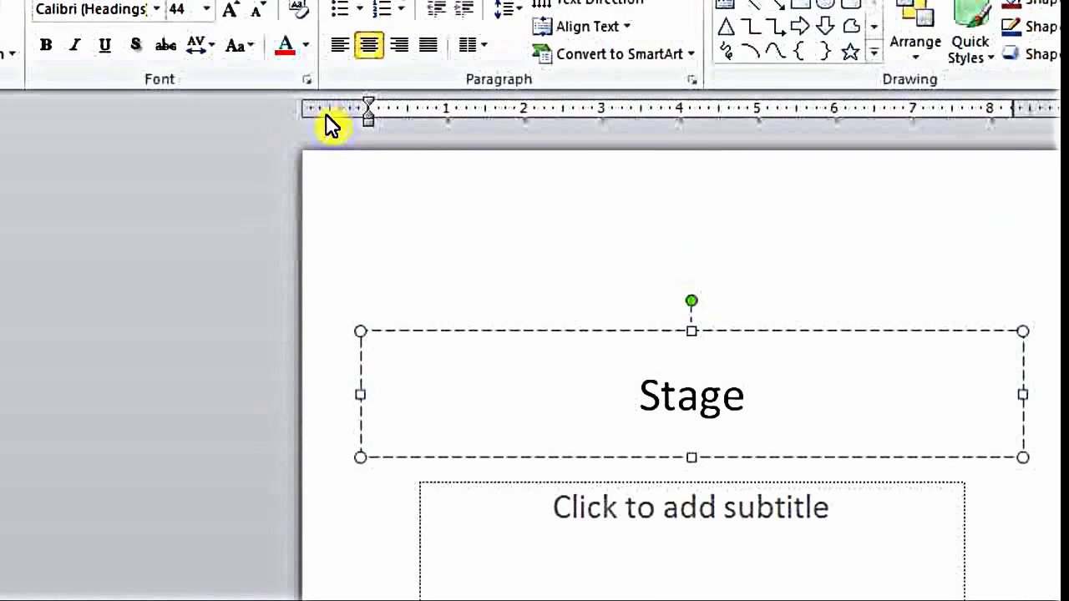
pyautogui.click(310, 120)
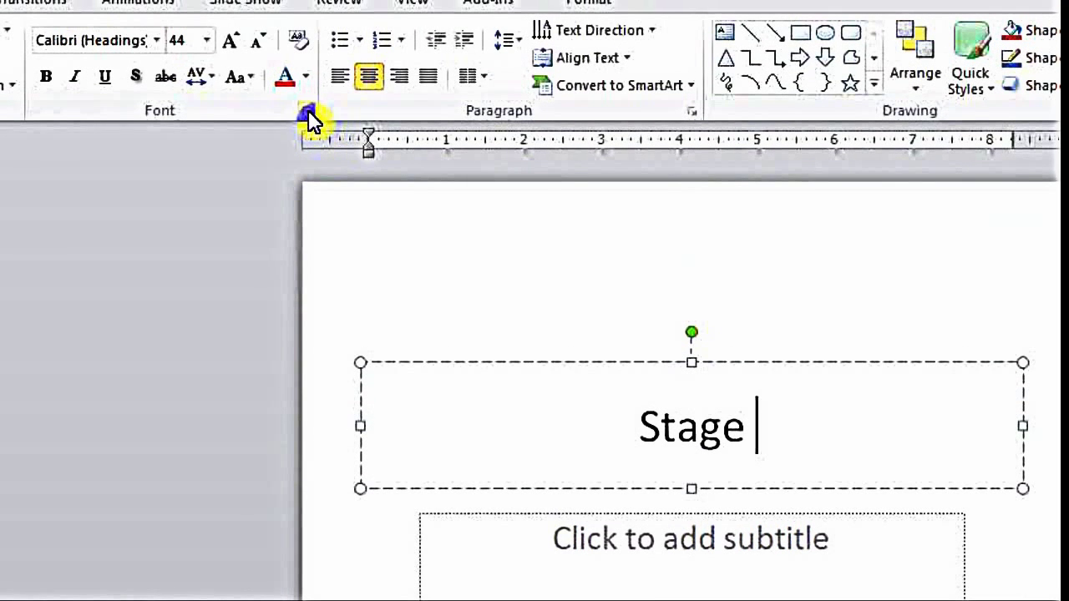
pyautogui.click(310, 119)
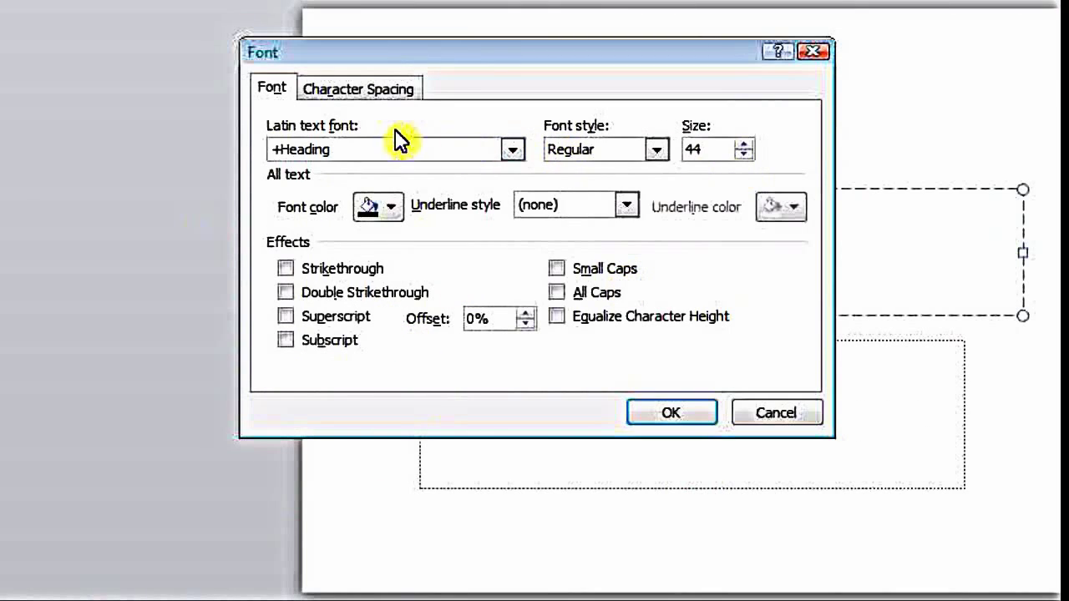
pyautogui.click(410, 96)
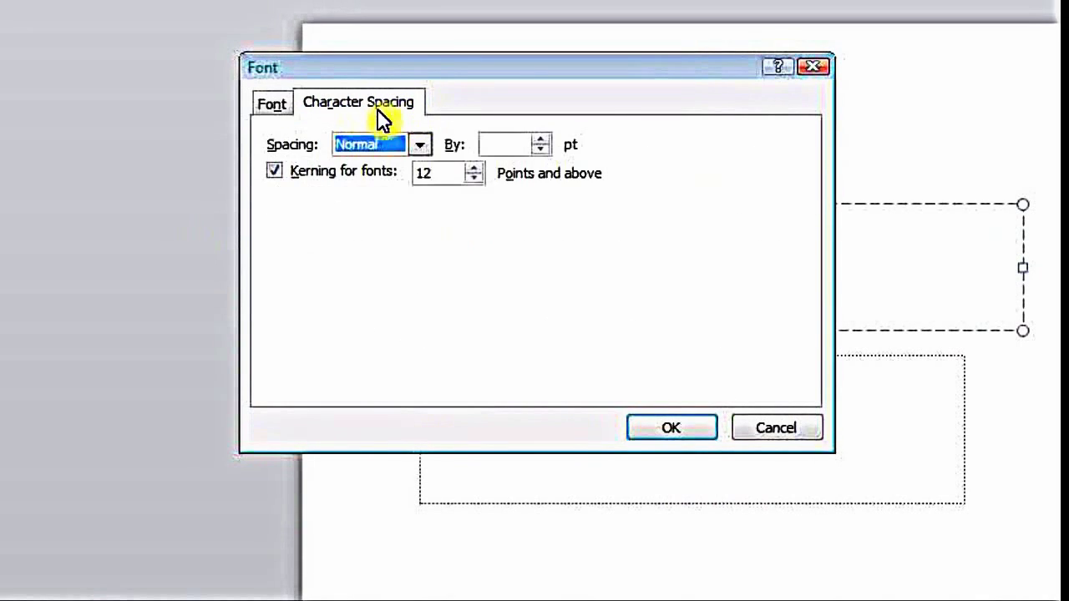
pyautogui.click(275, 107)
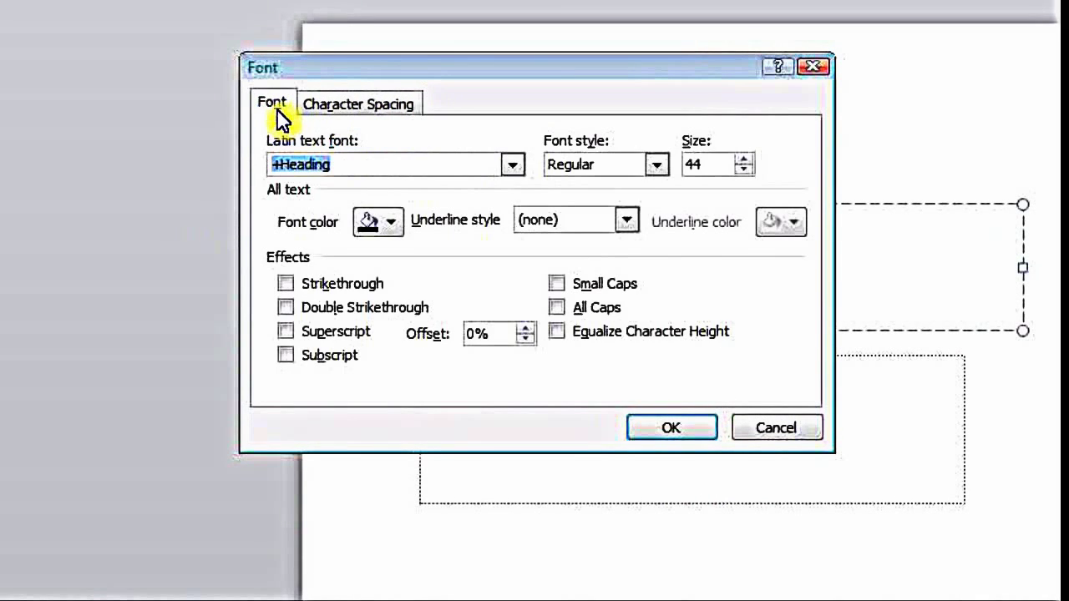
pyautogui.click(777, 428)
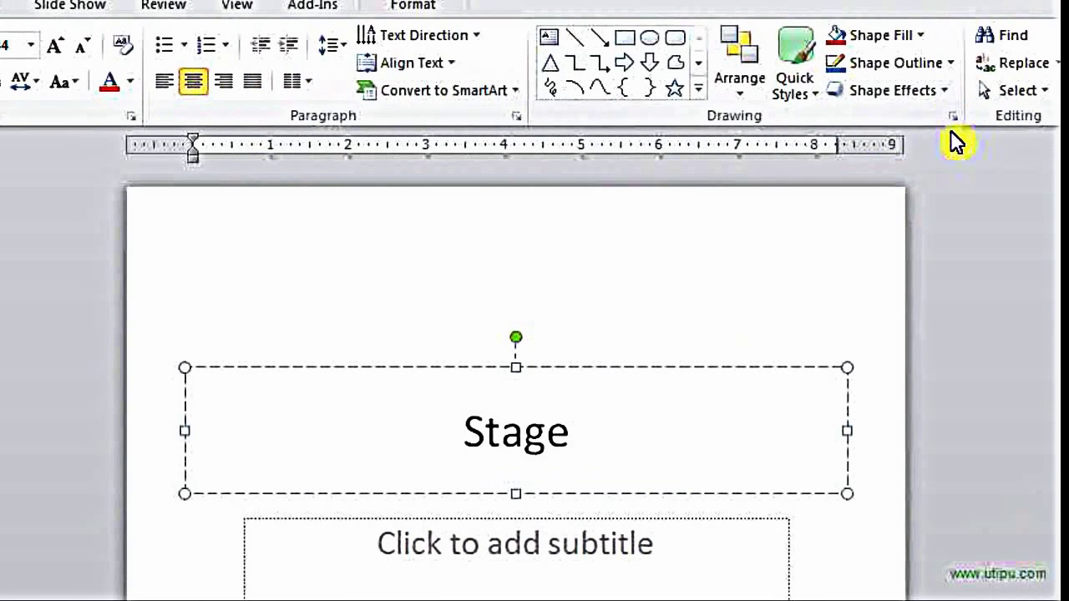
# - Deselect the Stage title and bring up the ribbon customization menu from the Bold button
pyautogui.click(255, 340)
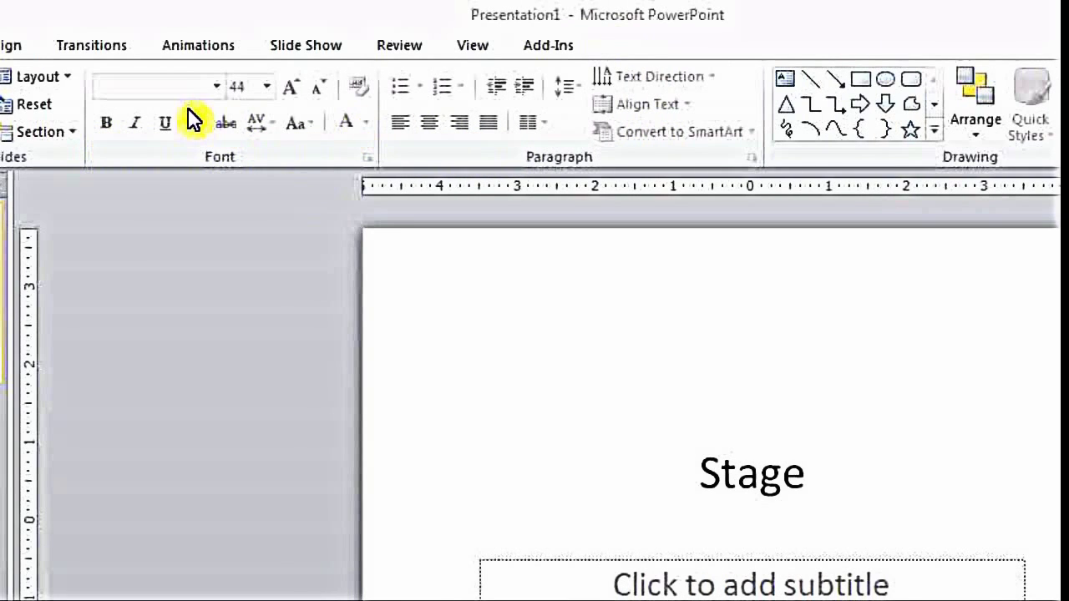
pyautogui.rightClick(114, 128)
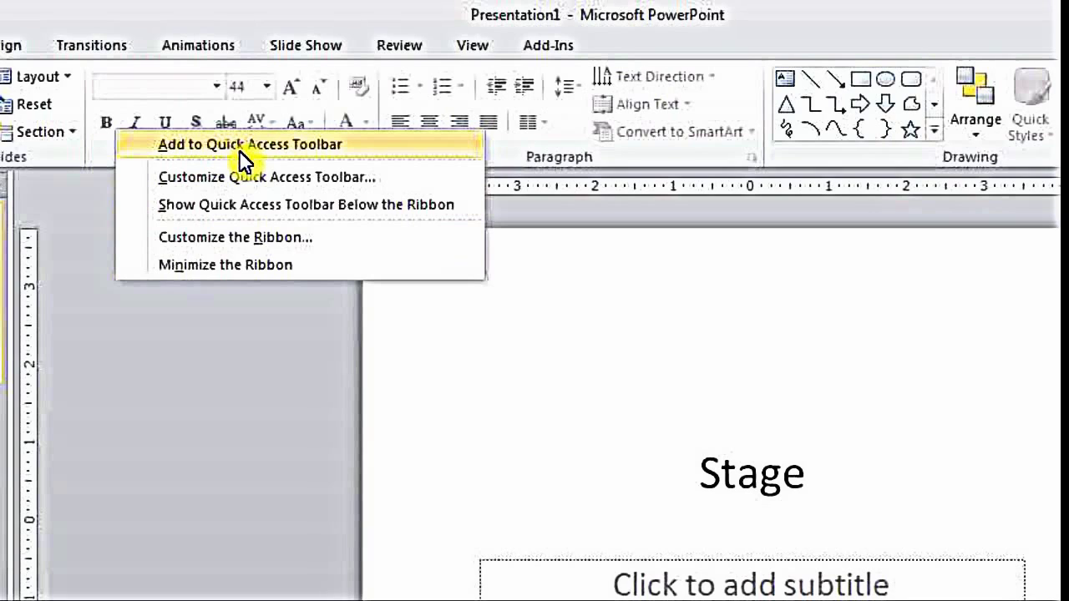
# - In Customize the Ribbon, add a New Tab (Custom) containing New Group (Custom) after Home
pyautogui.click(245, 236)
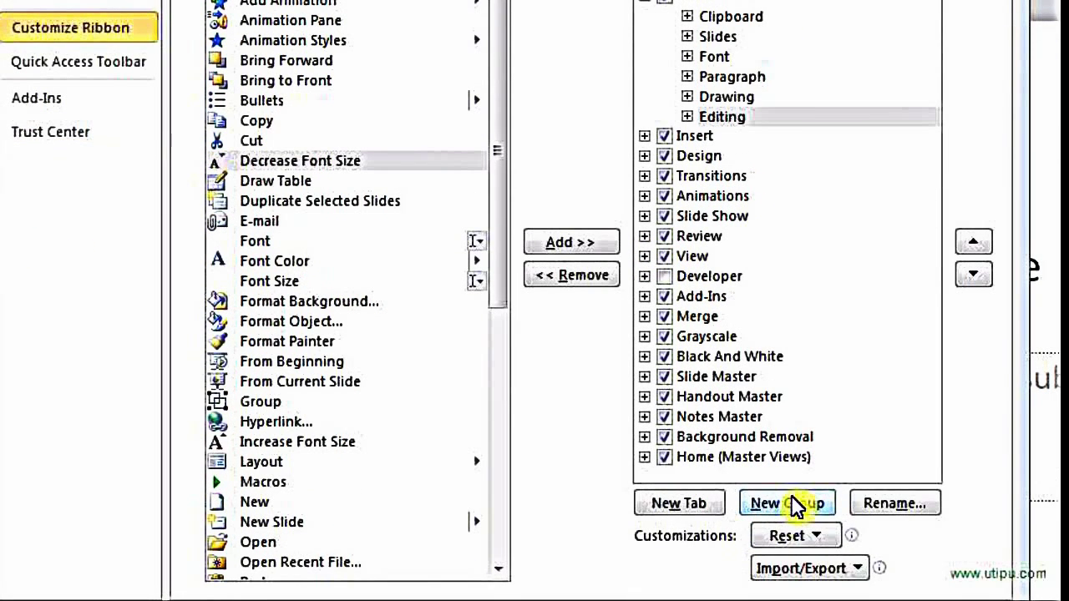
pyautogui.click(680, 486)
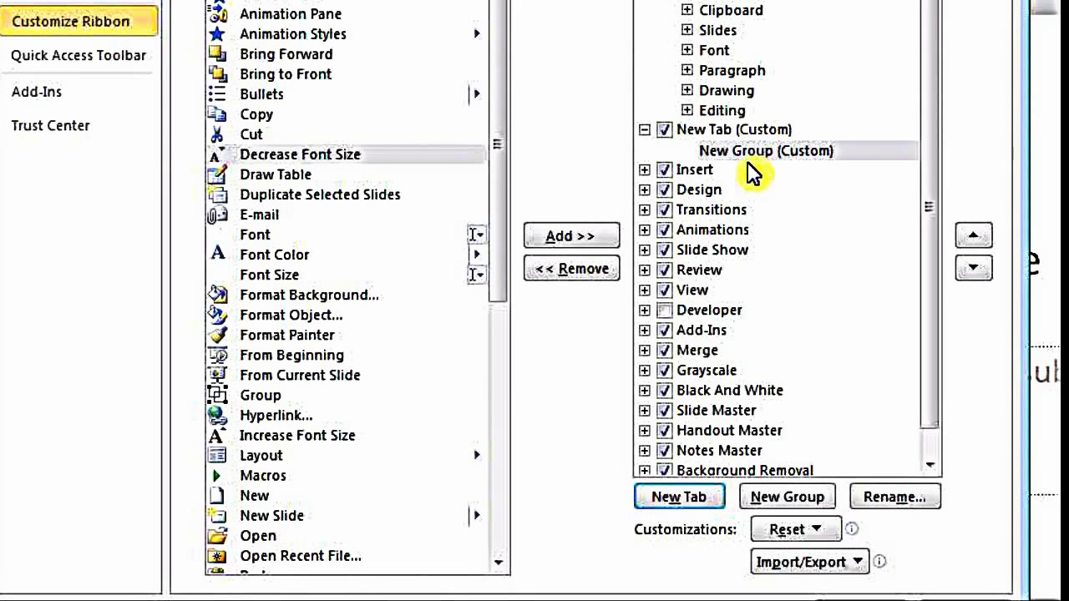
pyautogui.click(719, 132)
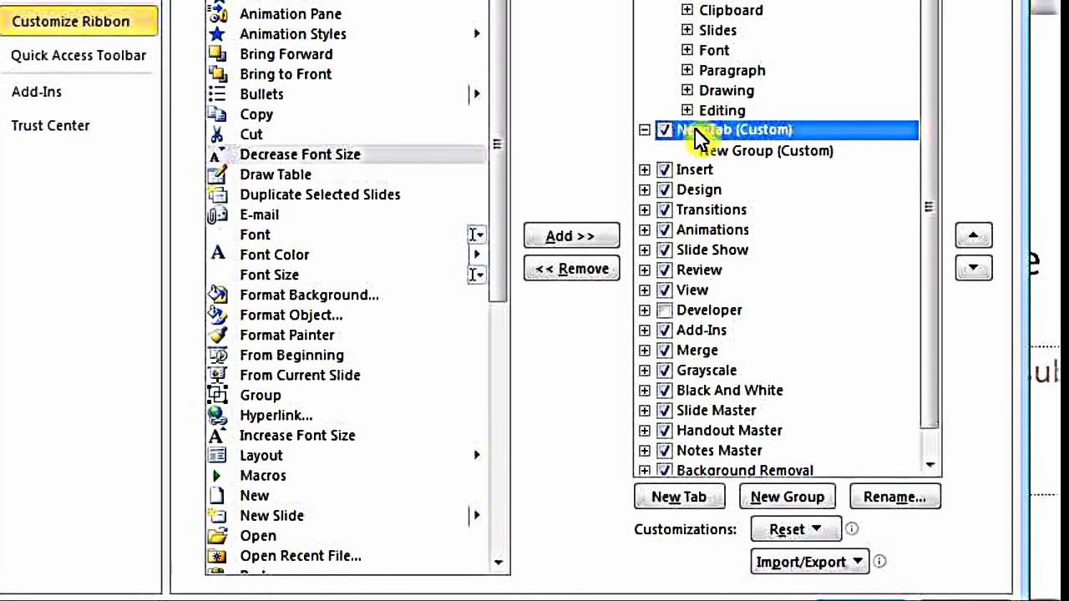
pyautogui.rightClick(699, 132)
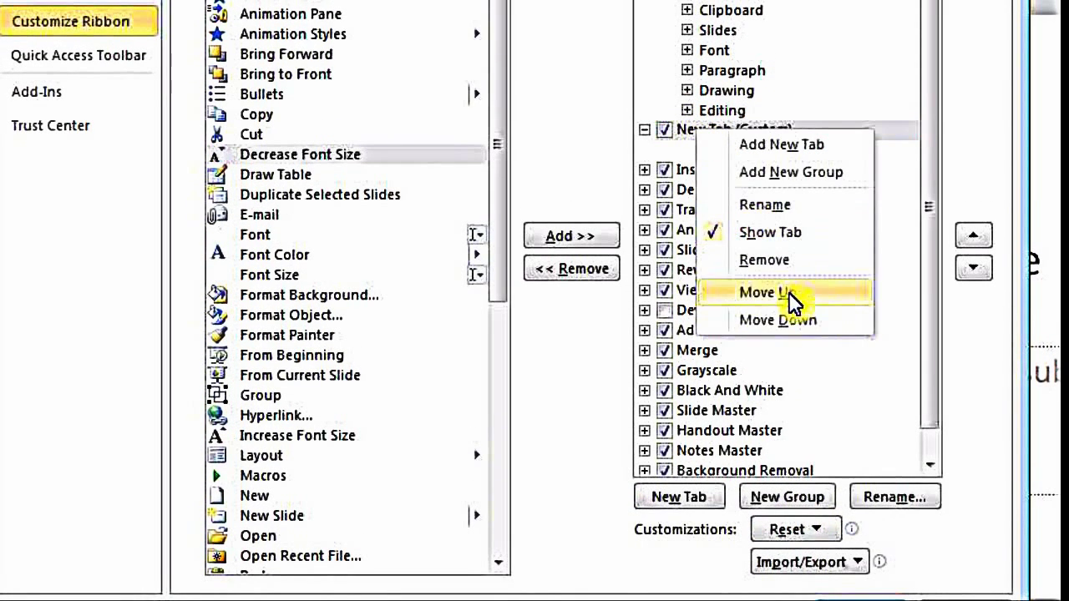
pyautogui.click(895, 503)
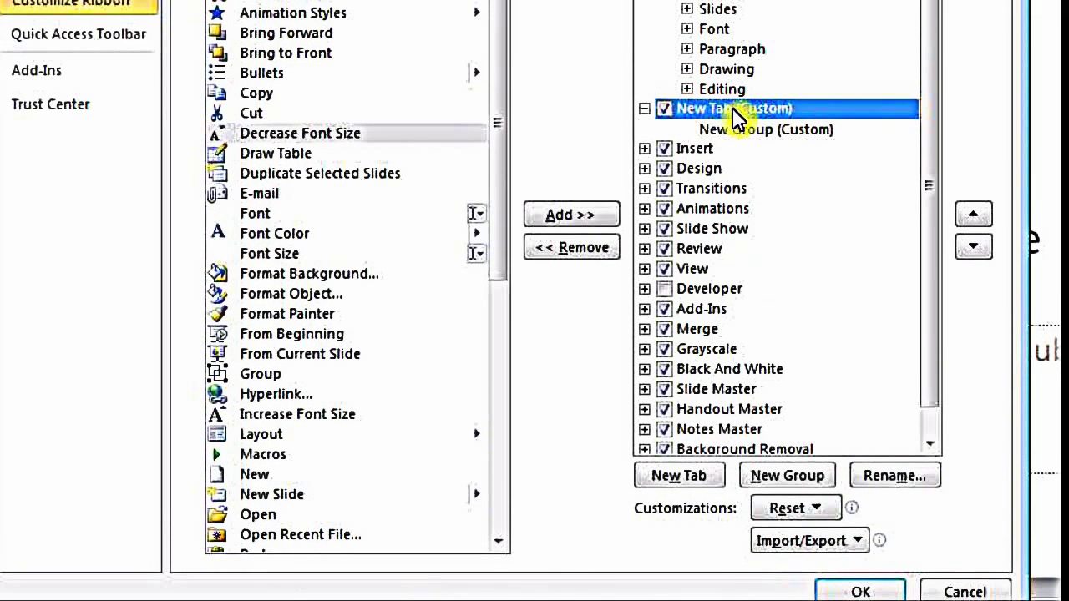
# - Fill New Group (Custom) with Add Animation, Animation Styles, Bullets, Hyperlink and Group from Popular Commands
pyautogui.click(724, 128)
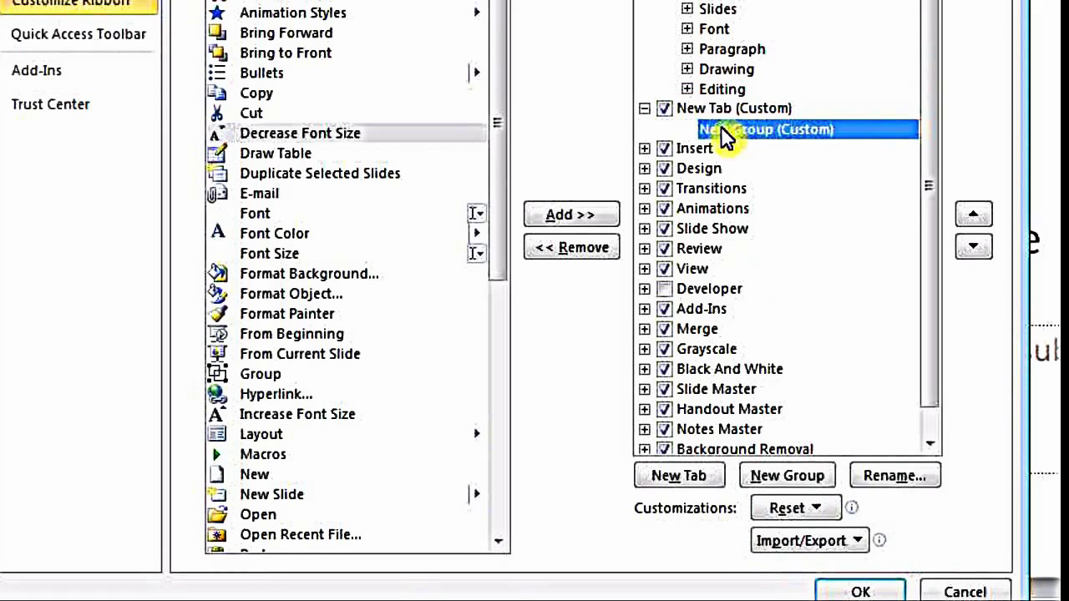
pyautogui.click(288, 110)
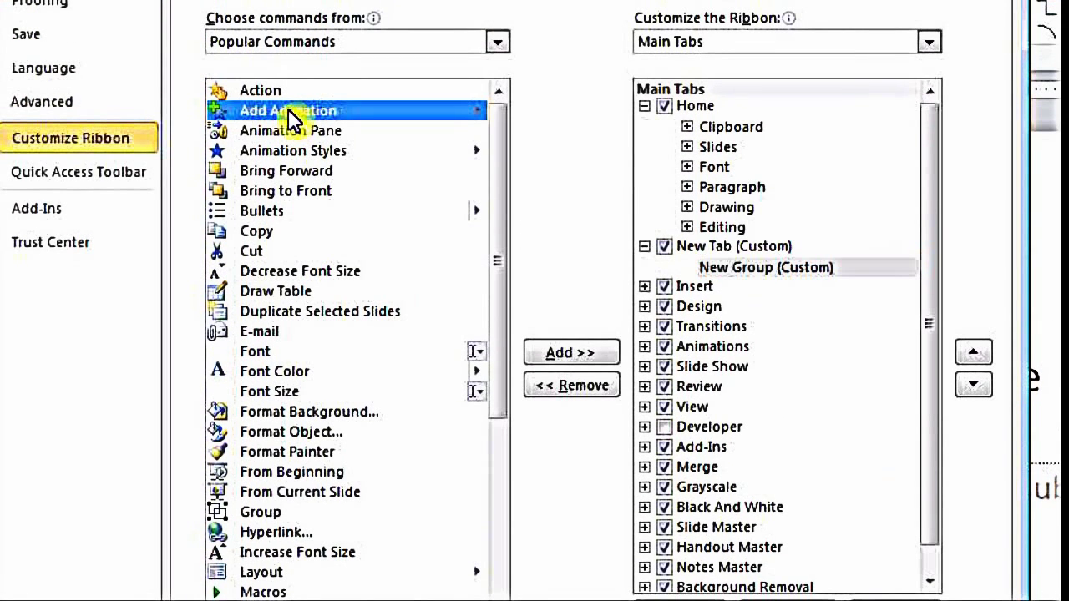
pyautogui.click(577, 352)
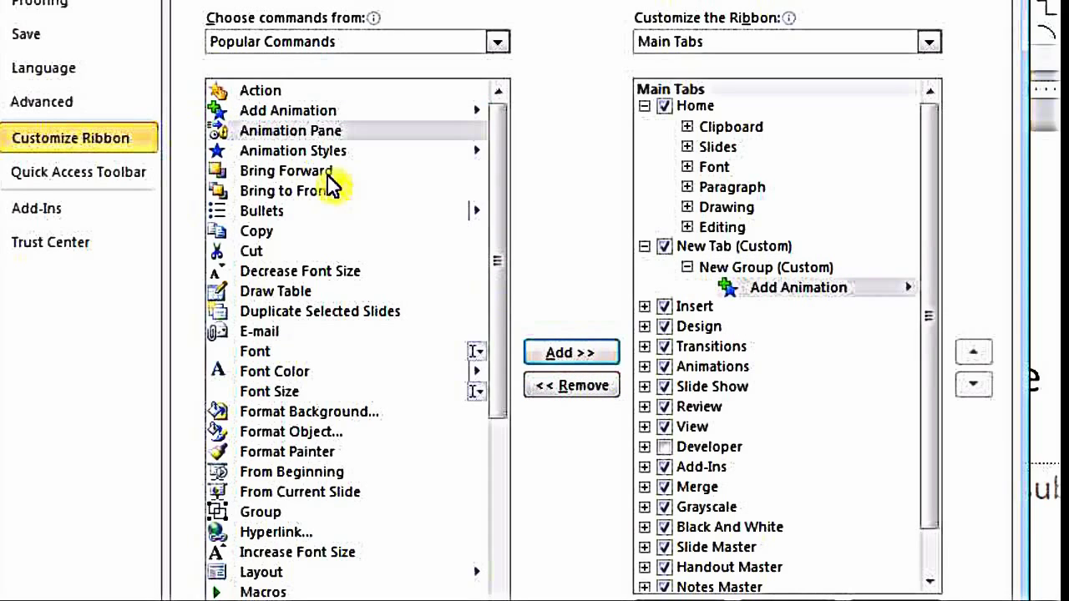
pyautogui.click(276, 153)
pyautogui.click(569, 355)
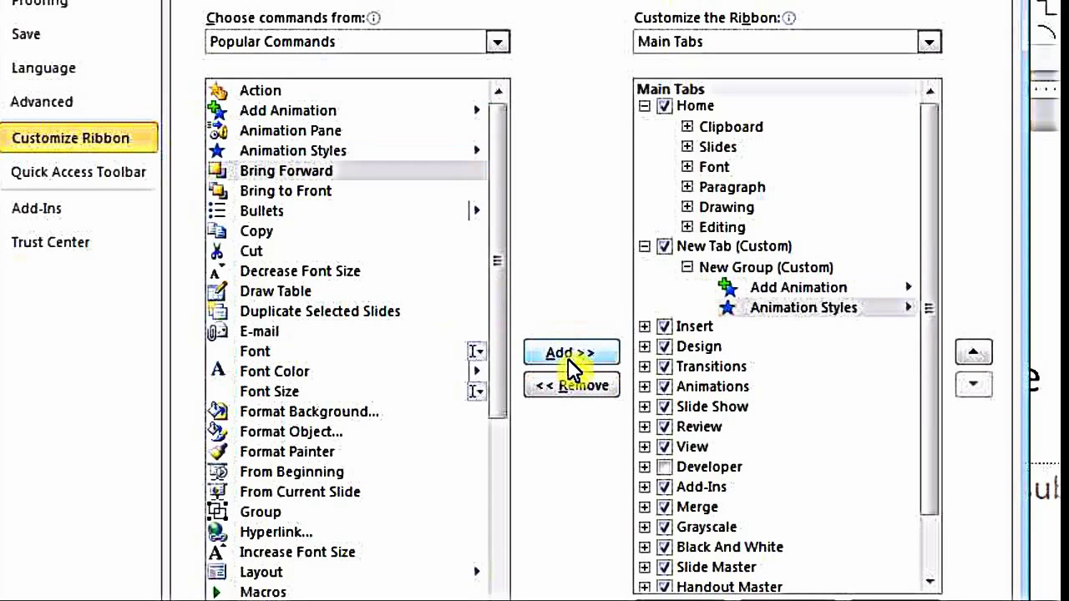
pyautogui.click(255, 211)
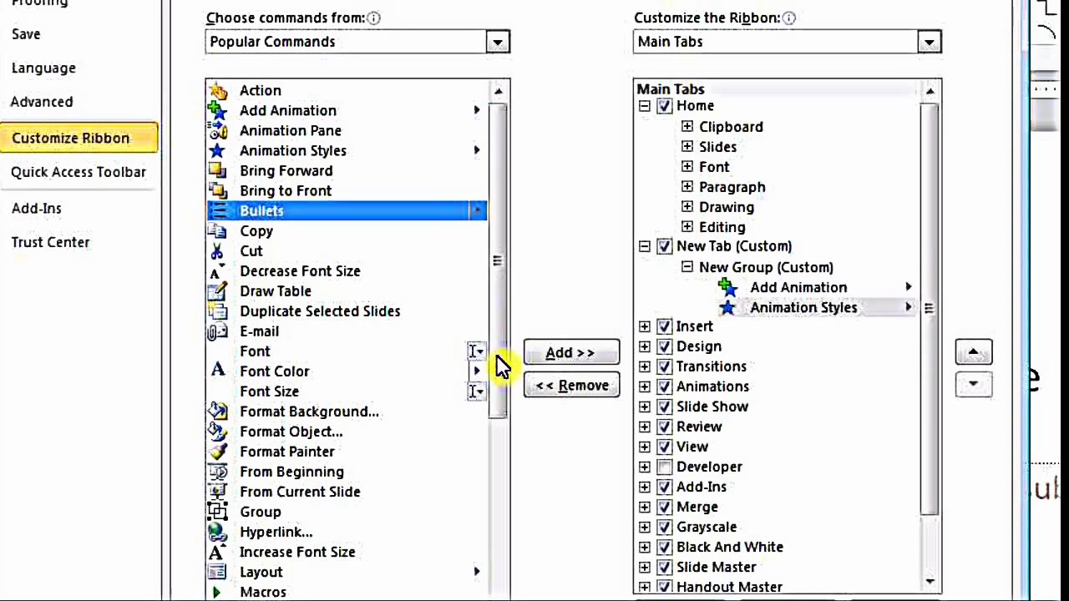
pyautogui.click(554, 356)
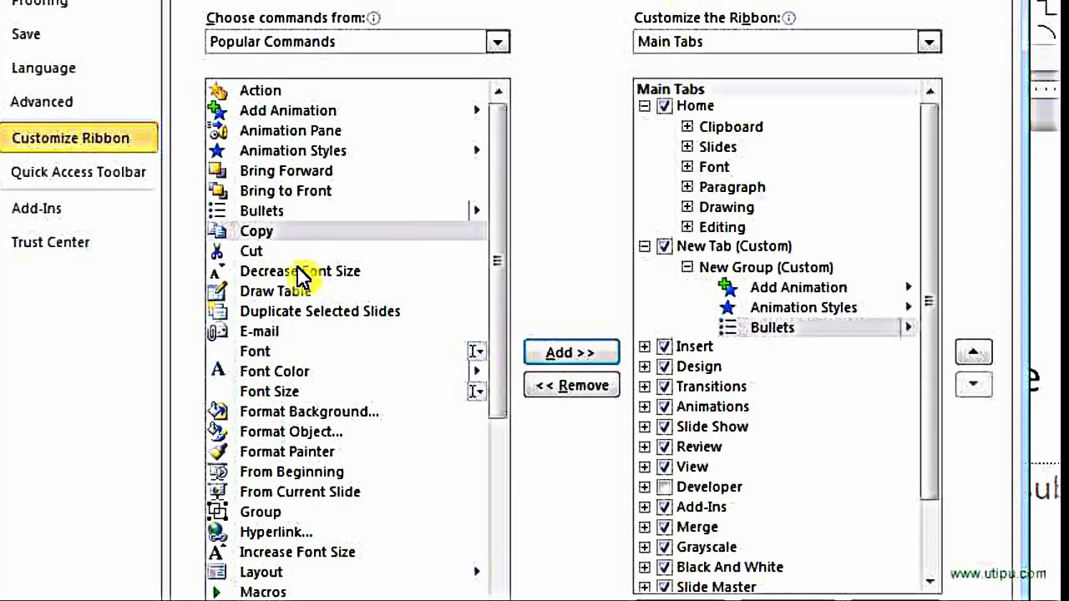
pyautogui.click(275, 533)
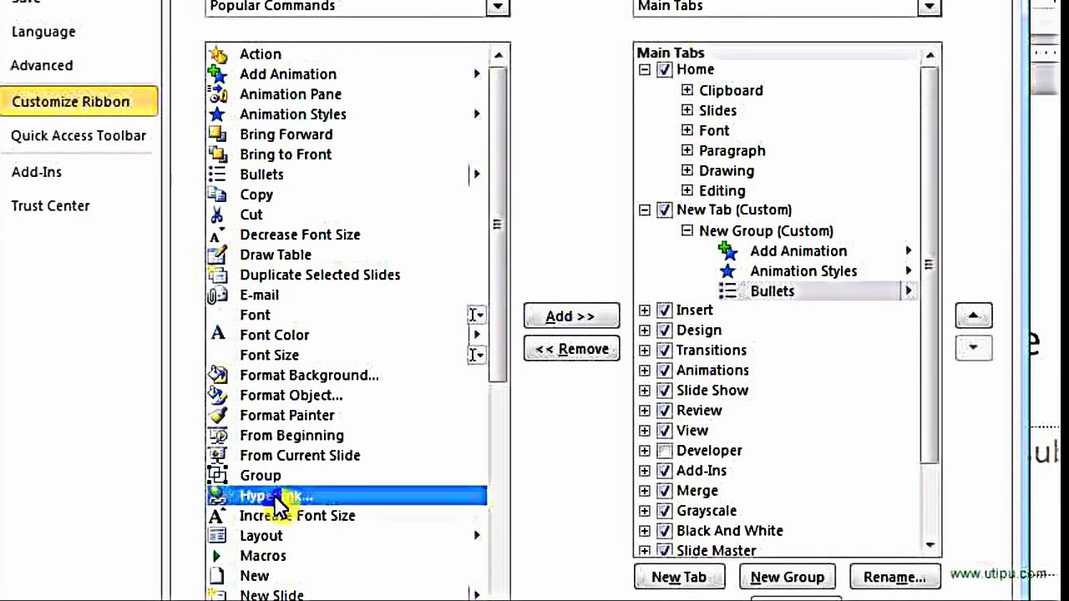
pyautogui.moveTo(276, 498); pyautogui.dragTo(784, 301)
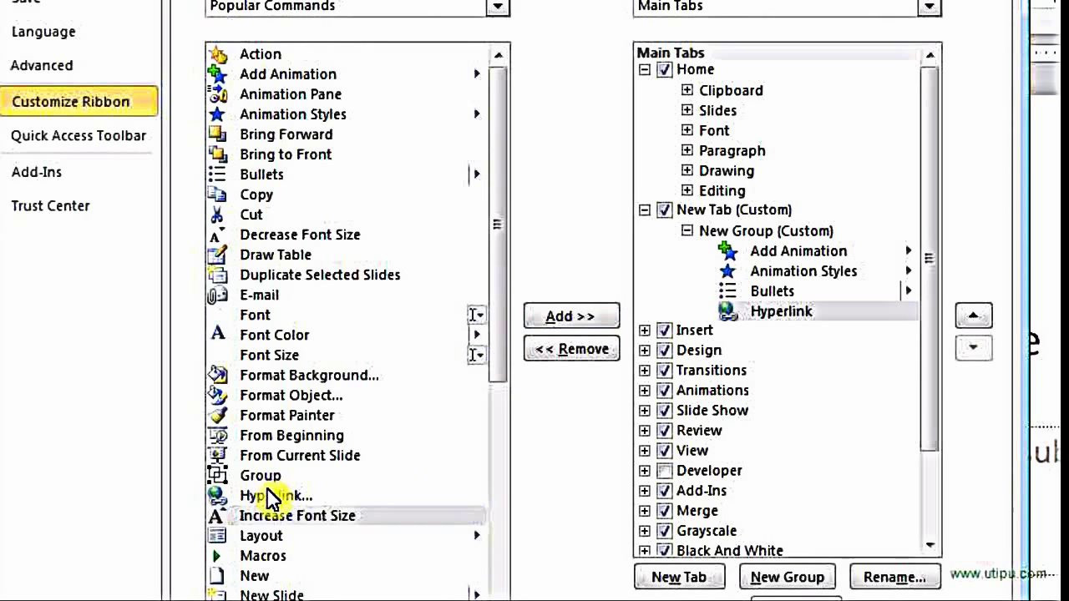
pyautogui.moveTo(278, 476); pyautogui.dragTo(772, 337)
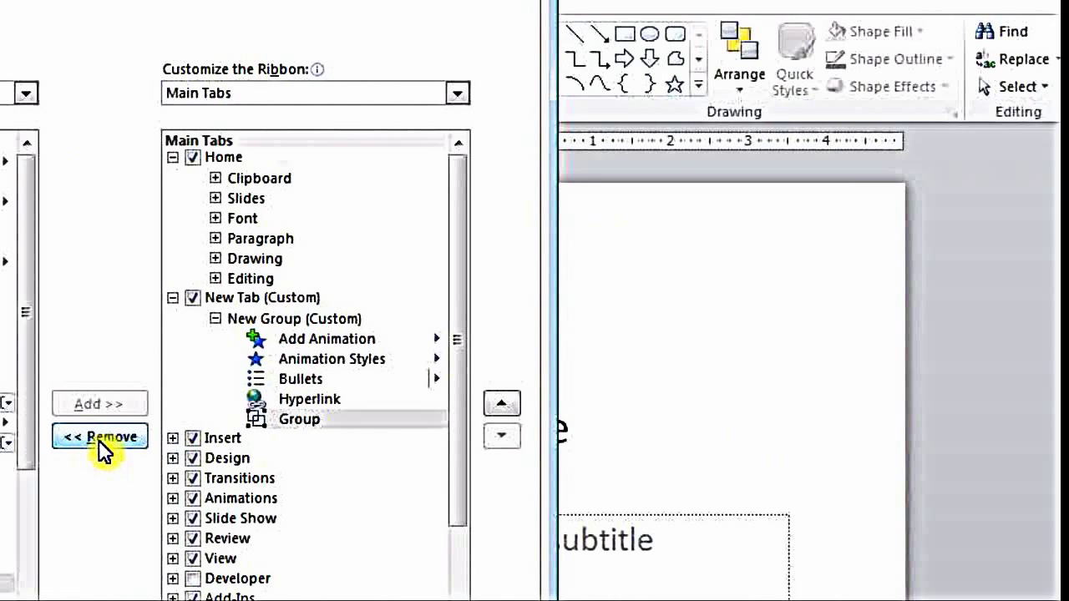
# - Remove the five added commands, New Group (Custom) and New Tab (Custom), then cancel PowerPoint Options
pyautogui.click(99, 440)
pyautogui.click(99, 440)
pyautogui.click(99, 440)
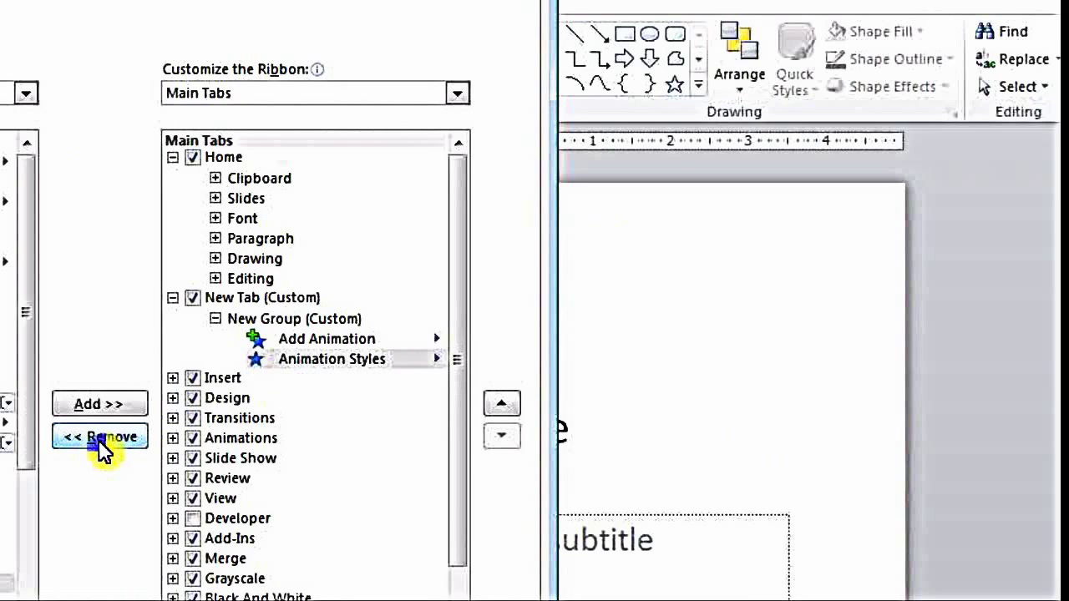
pyautogui.click(99, 440)
pyautogui.click(98, 440)
pyautogui.click(99, 440)
pyautogui.click(99, 440)
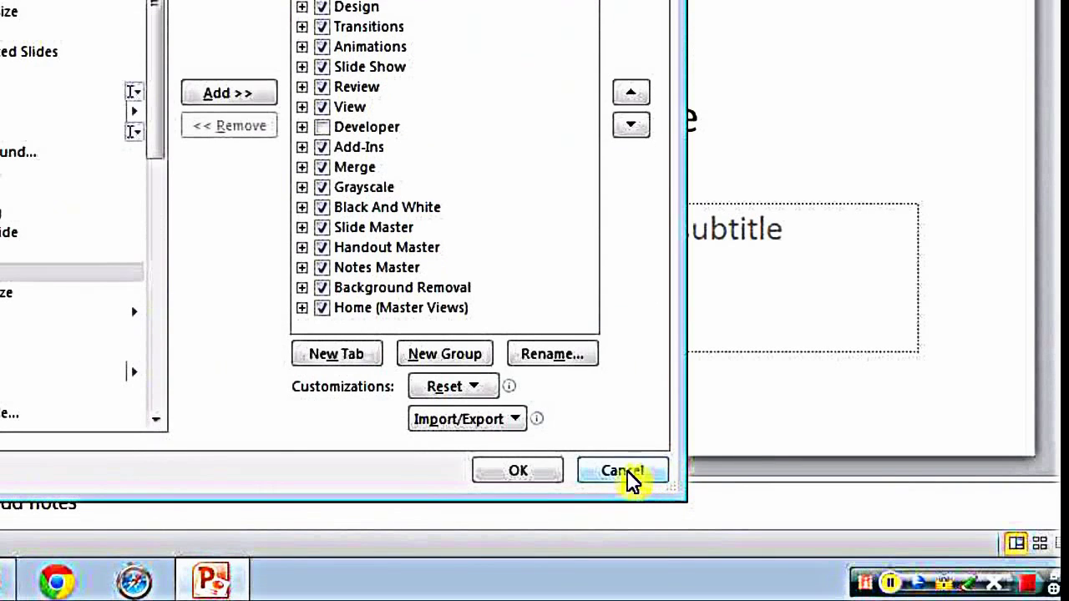
pyautogui.click(627, 475)
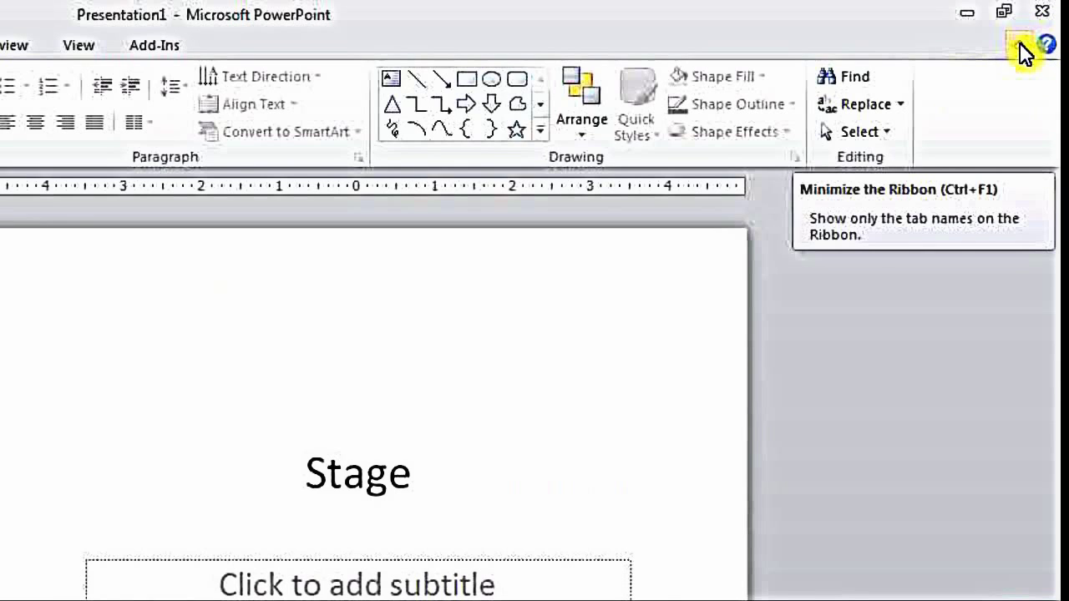
# - Collapse the ribbon, peek at Home, expand the ribbon again, and zoom the slide to 238%
pyautogui.click(1021, 50)
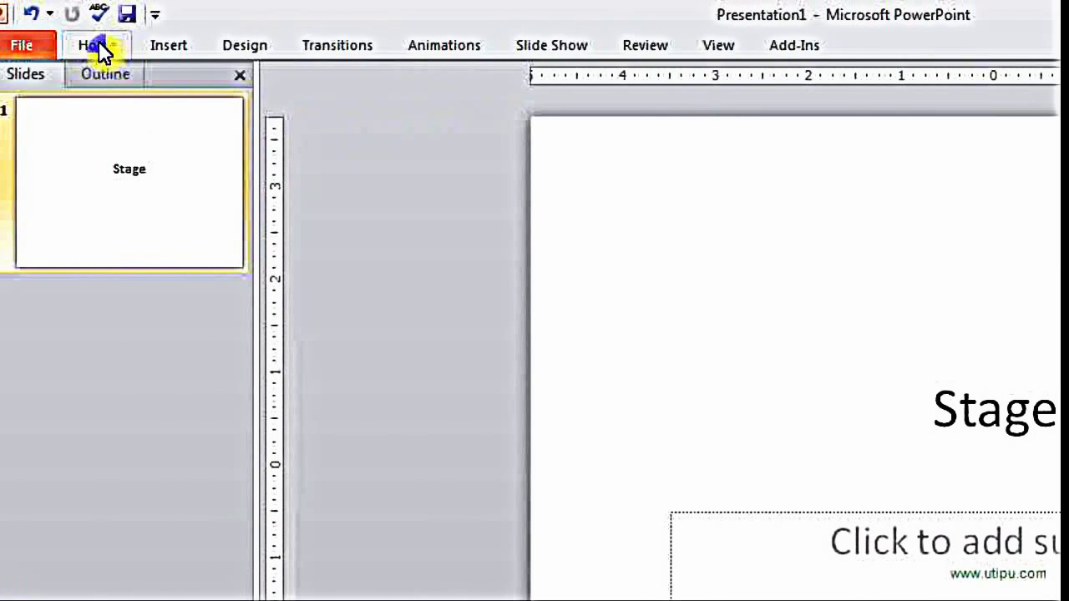
pyautogui.click(96, 46)
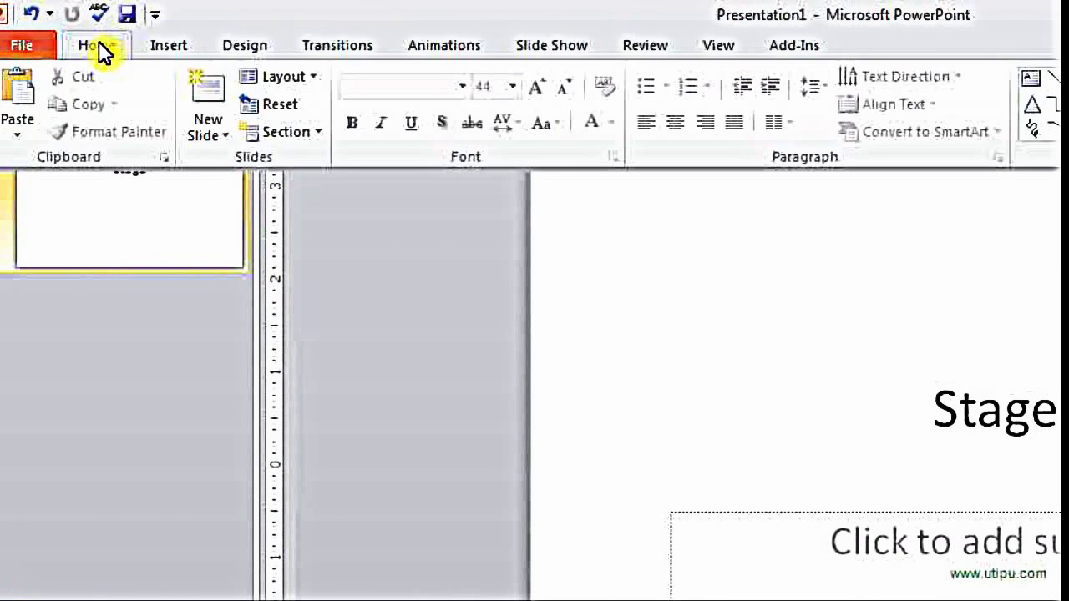
pyautogui.click(473, 320)
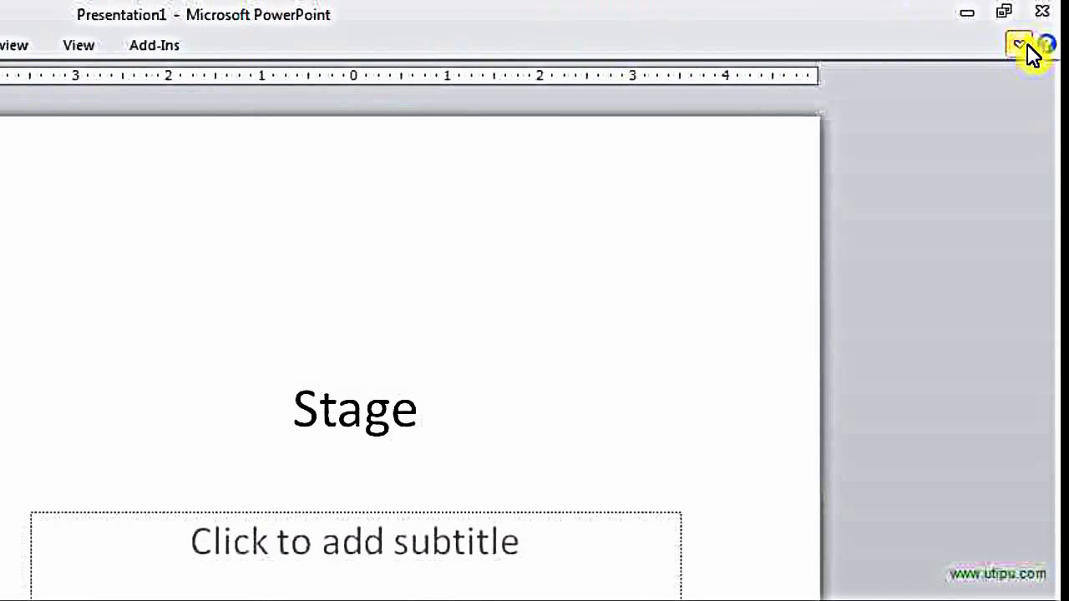
pyautogui.click(1026, 47)
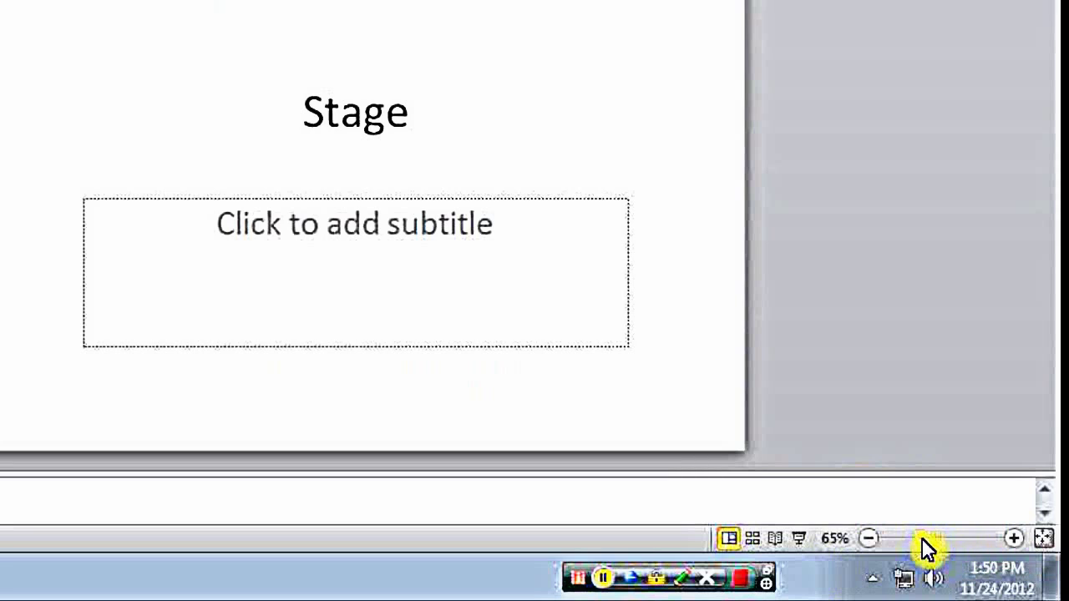
pyautogui.moveTo(921, 538)
pyautogui.mouseDown()
pyautogui.moveTo(978, 530)
pyautogui.moveTo(890, 540)
pyautogui.moveTo(928, 539)
pyautogui.mouseUp()
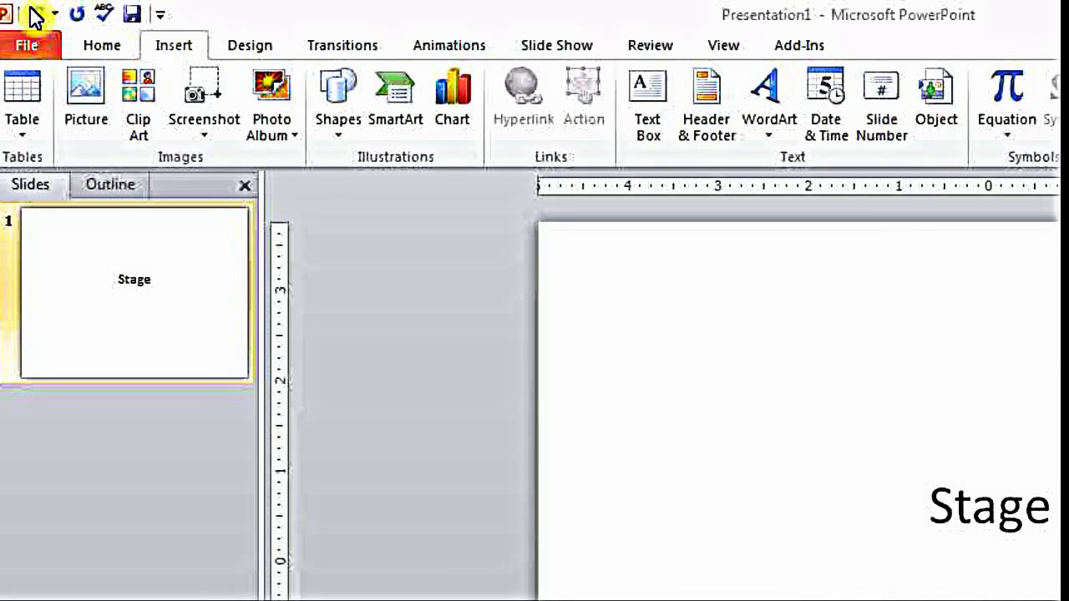
# - Add Quick Print and Print Preview and Print to the Quick Access Toolbar, then remove Quick Print
pyautogui.click(161, 15)
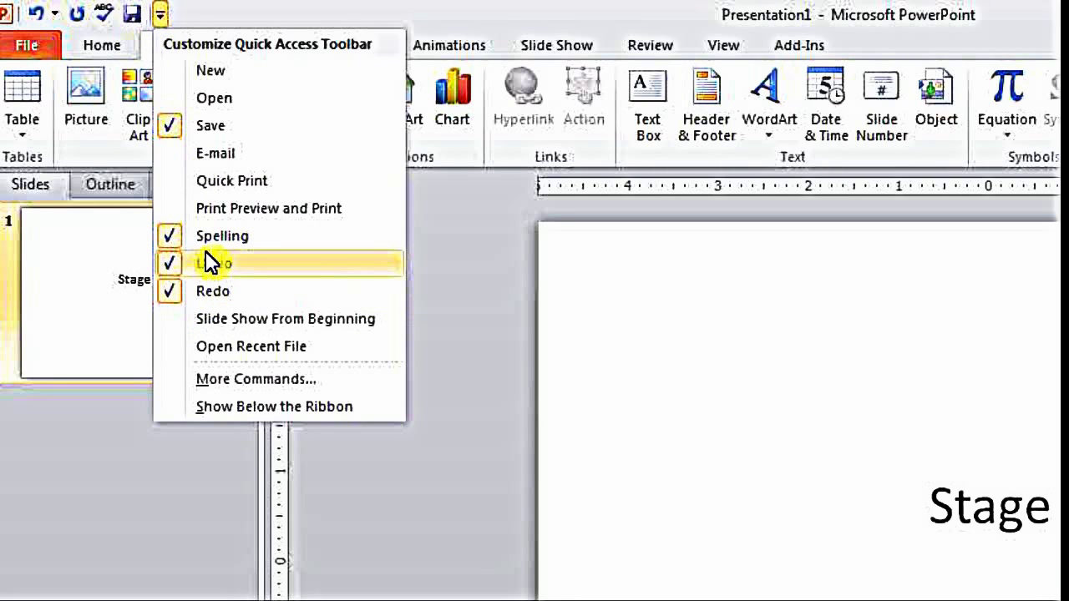
pyautogui.click(168, 184)
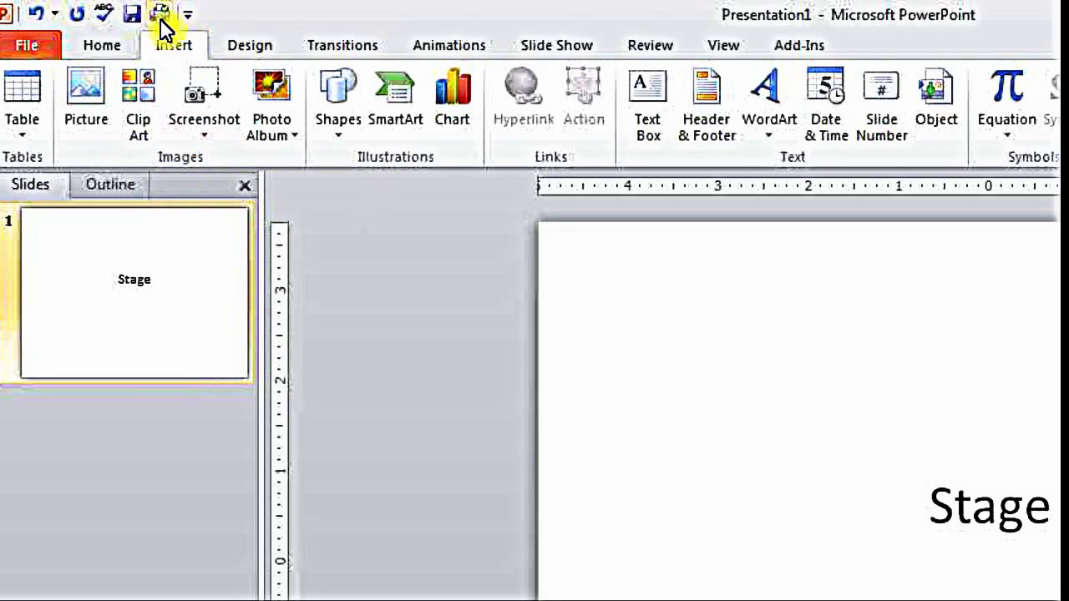
pyautogui.click(188, 14)
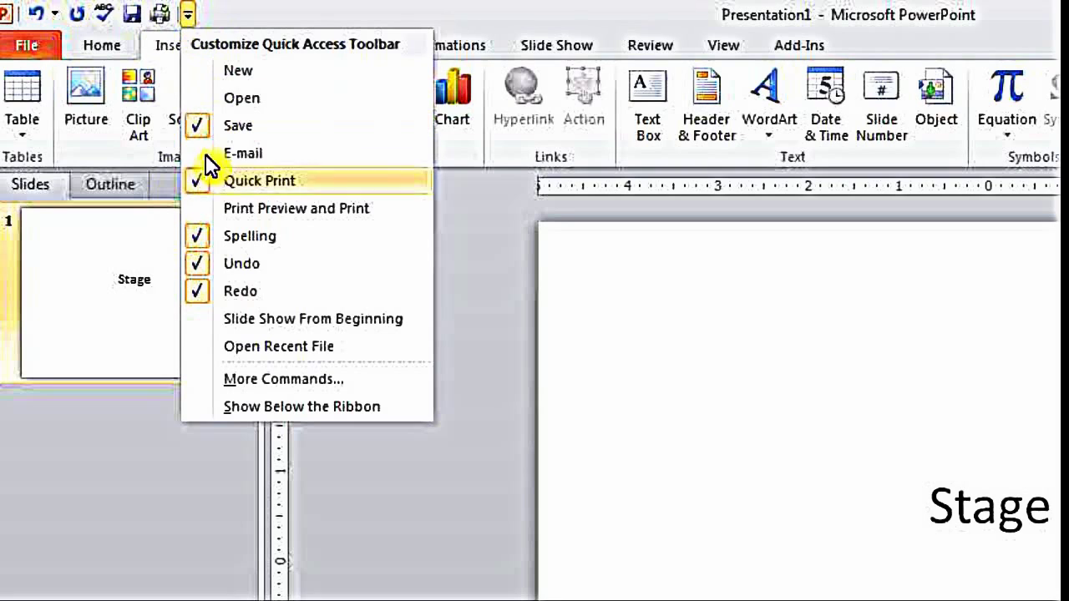
pyautogui.click(201, 208)
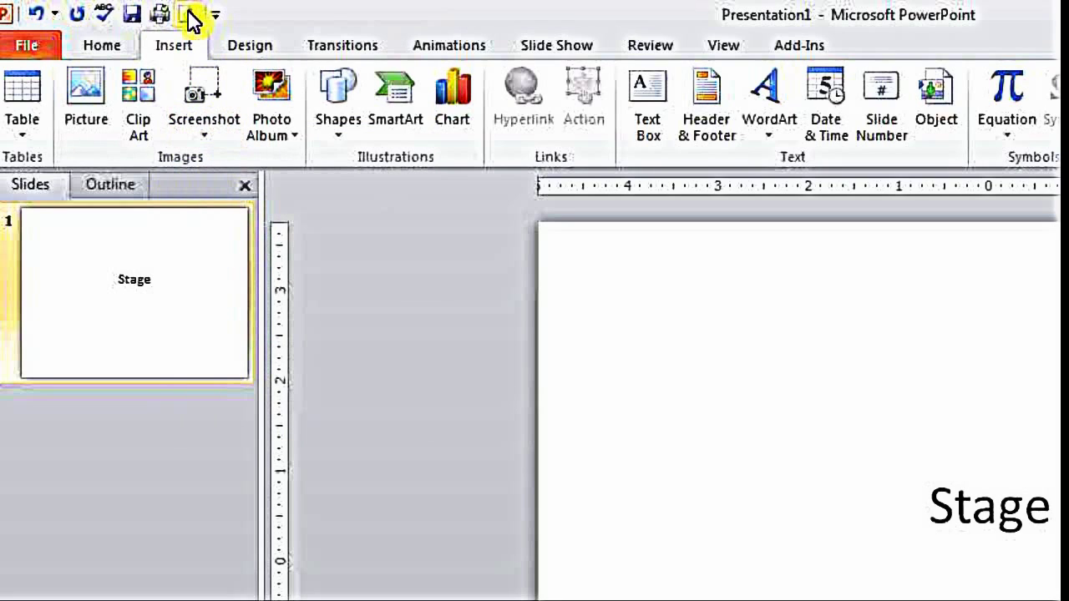
pyautogui.click(215, 14)
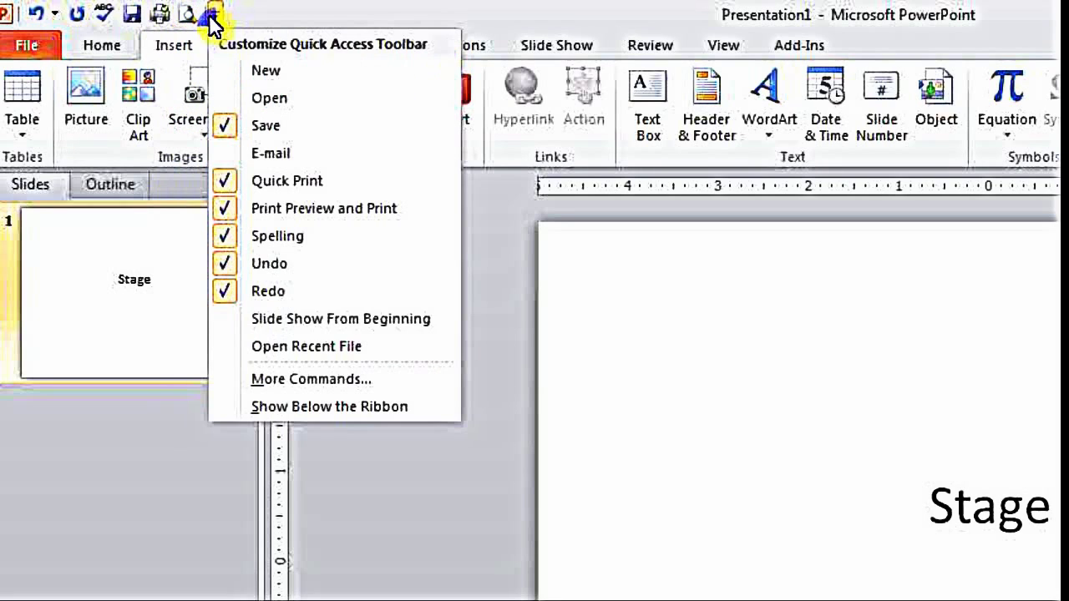
pyautogui.click(227, 180)
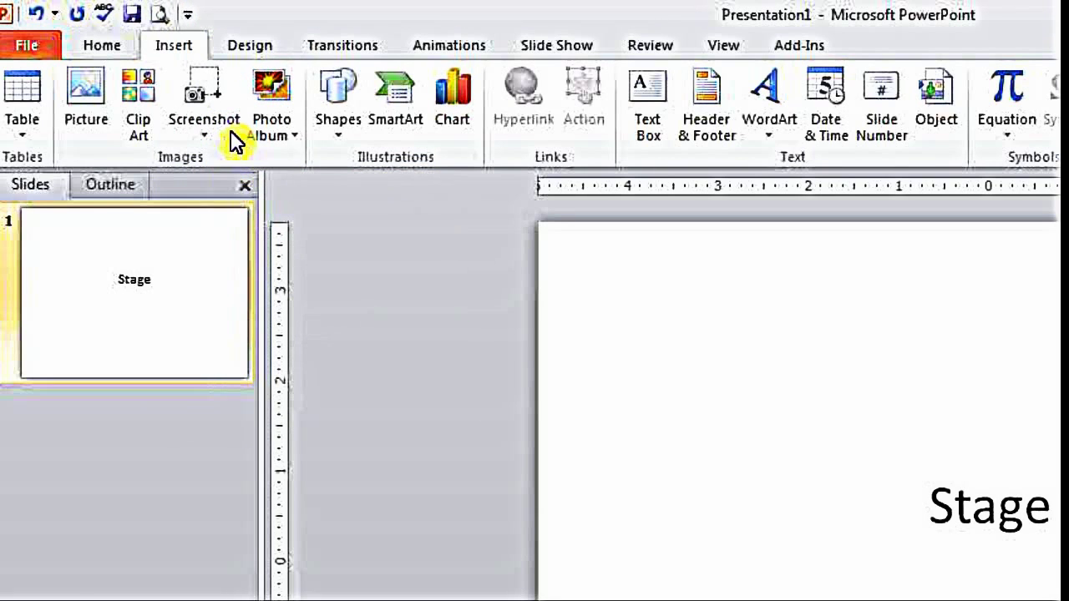
# - Remove Spelling, Save and Print Preview and Print from the Quick Access Toolbar, then put all three back
pyautogui.click(188, 14)
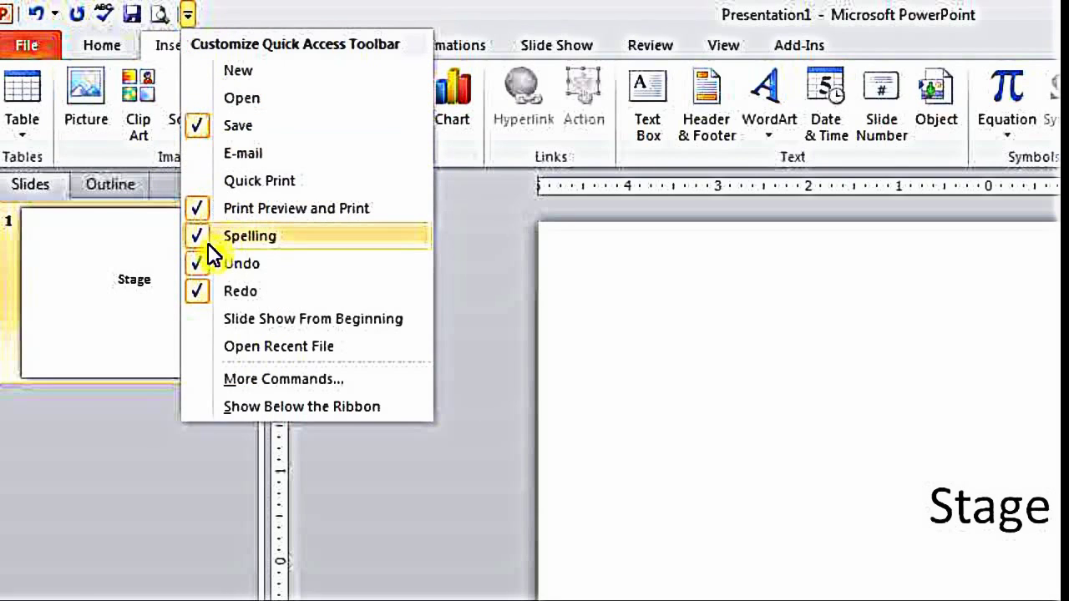
pyautogui.click(211, 241)
pyautogui.click(160, 15)
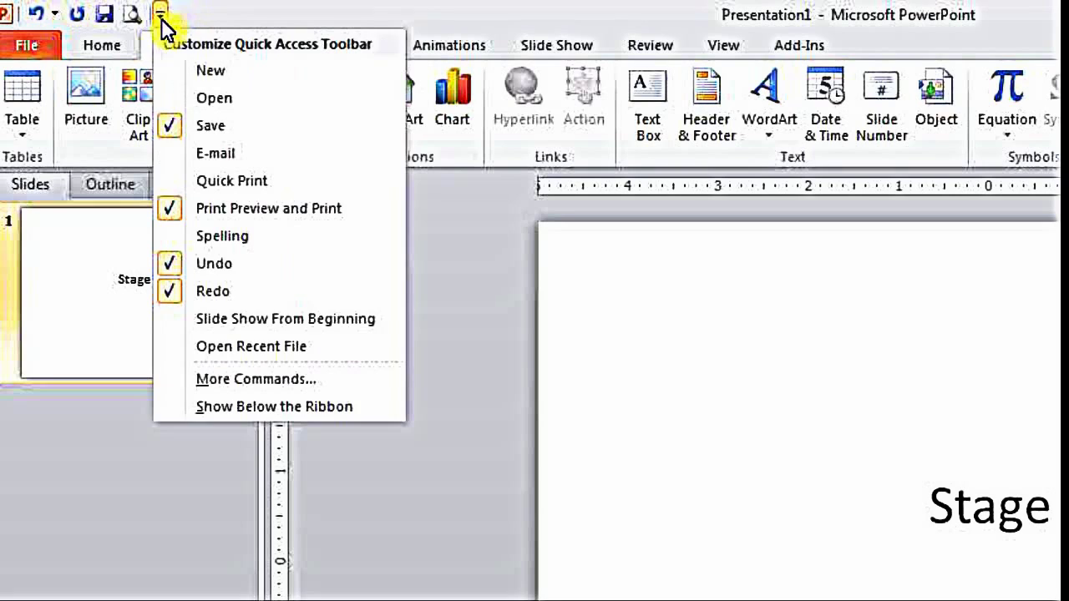
pyautogui.click(183, 127)
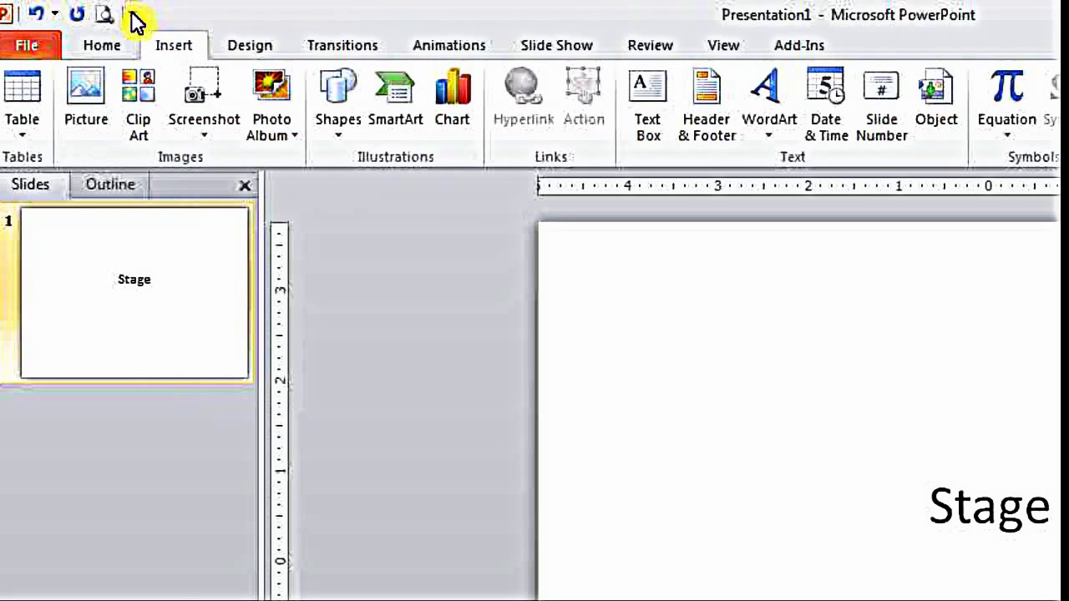
pyautogui.click(132, 15)
pyautogui.click(154, 211)
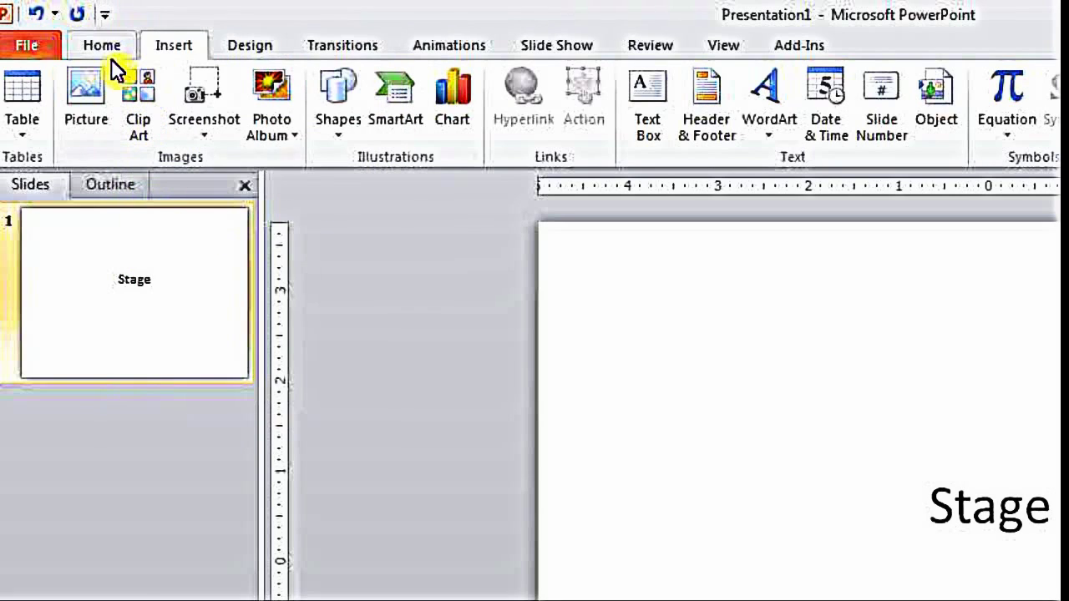
pyautogui.click(104, 14)
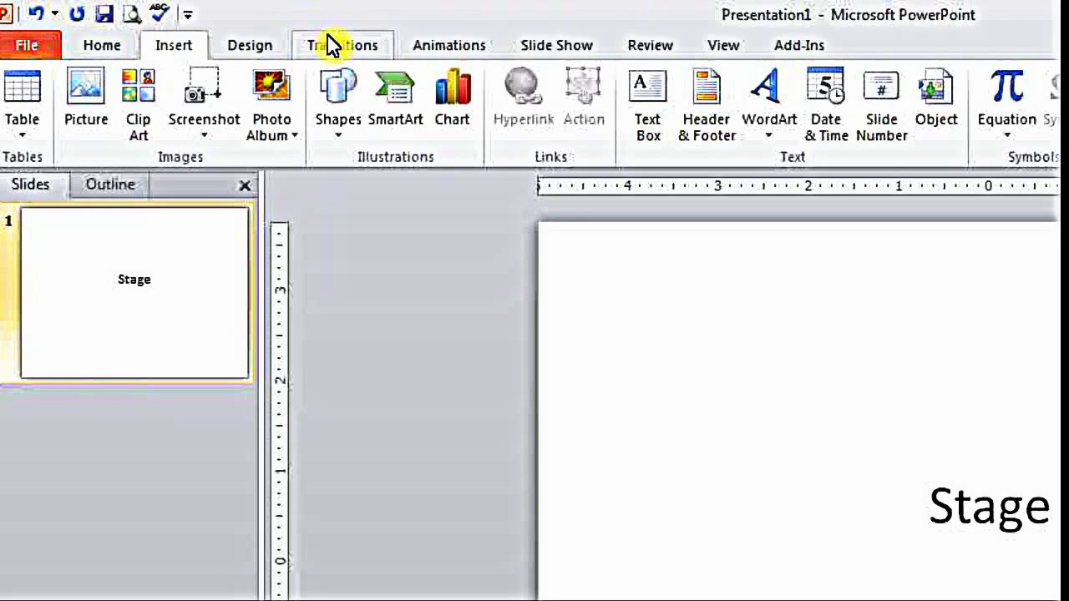